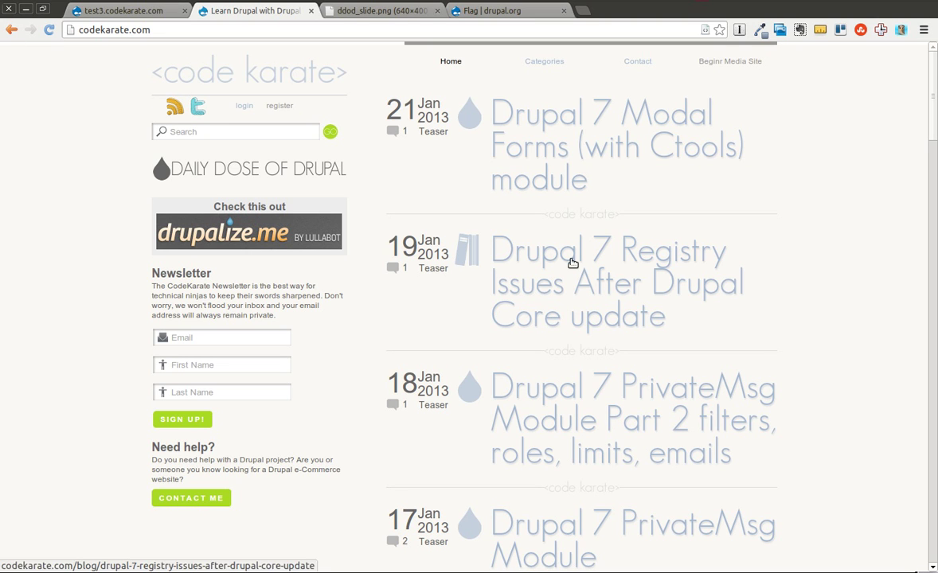
Open the Flag project page on drupal.org and scroll through its description and features
left_click(353, 12)
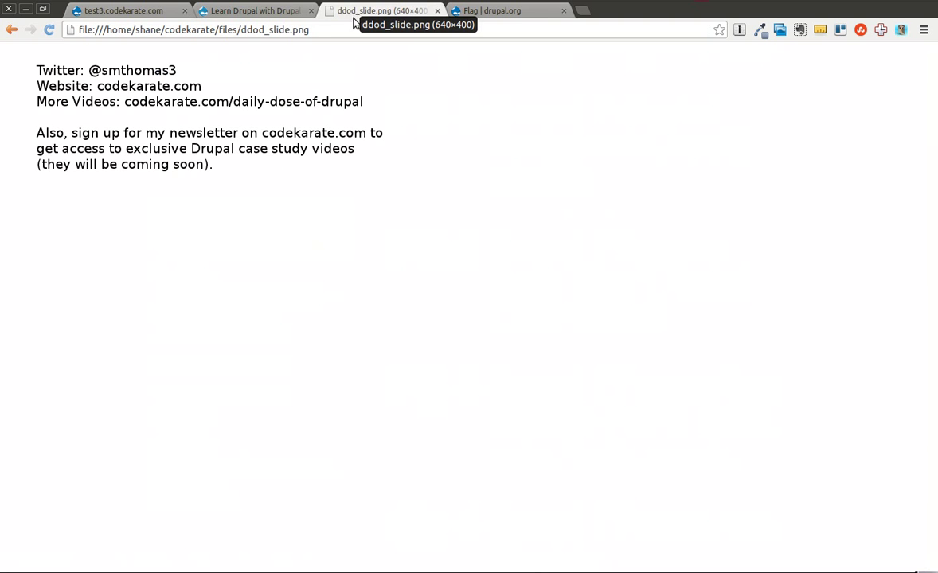
left_click(240, 11)
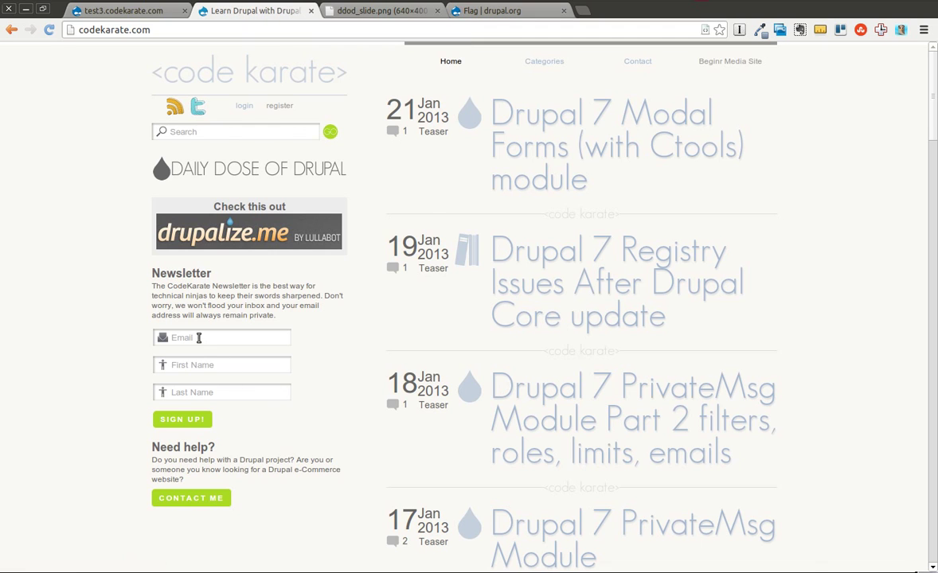
left_click(488, 15)
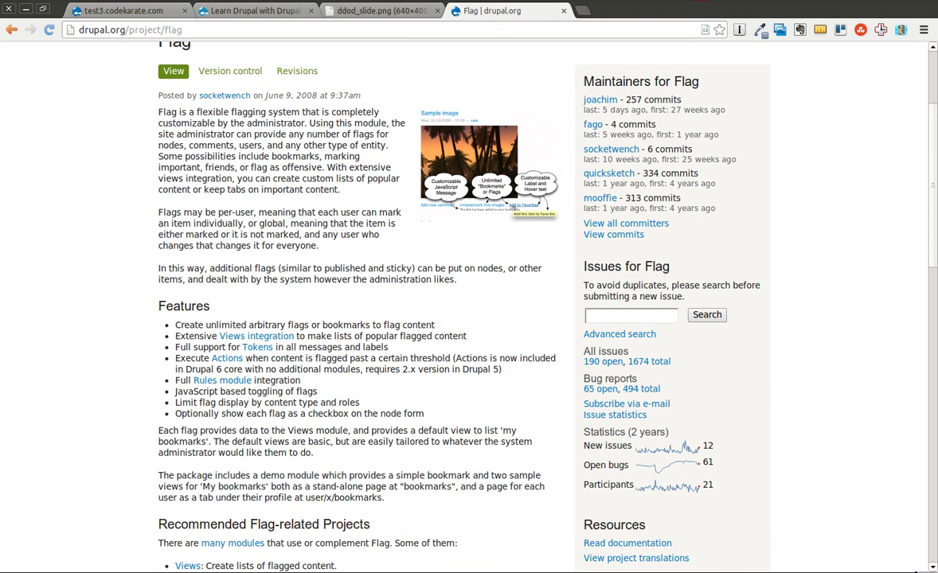
scroll(935, 143, "up", 4)
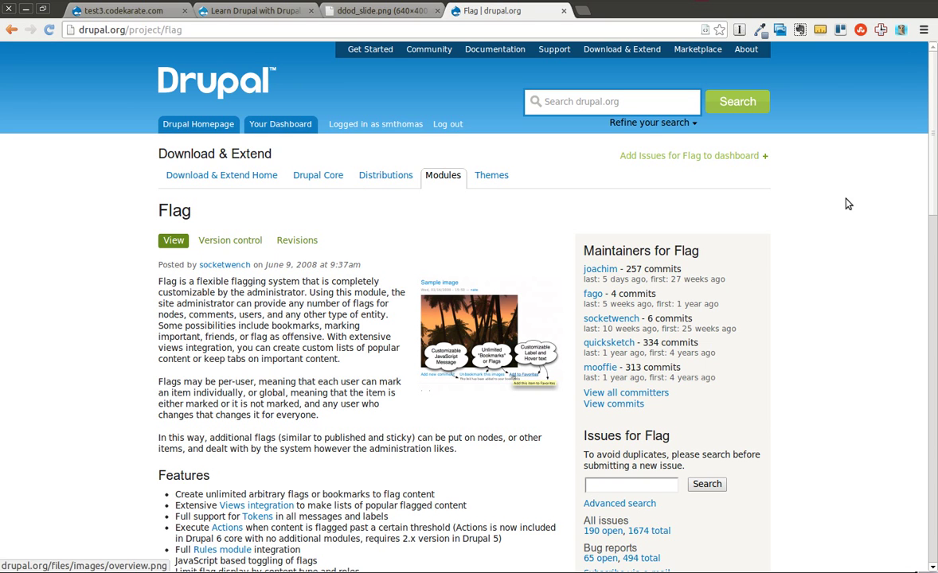
scroll(932, 170, "down", 3)
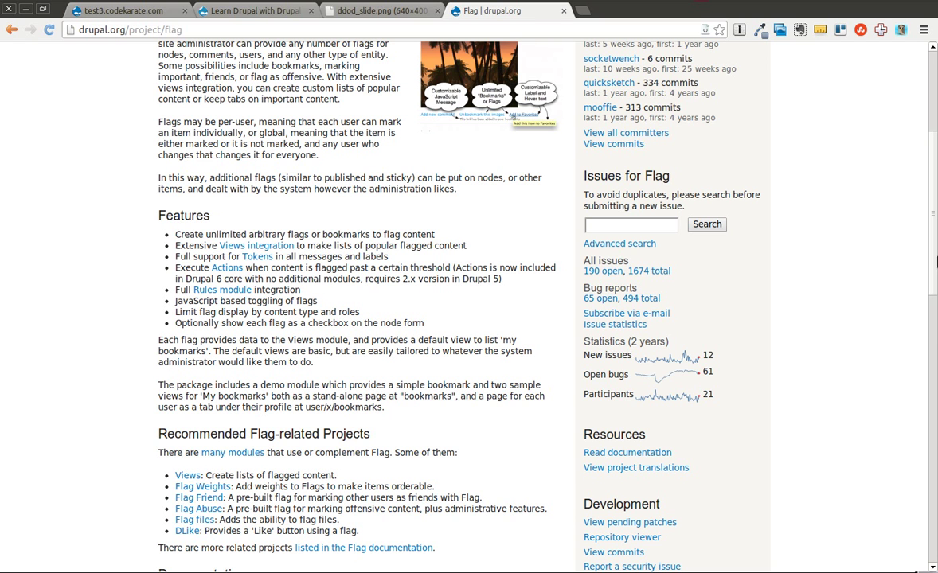
left_click_drag(933, 227, 935, 186)
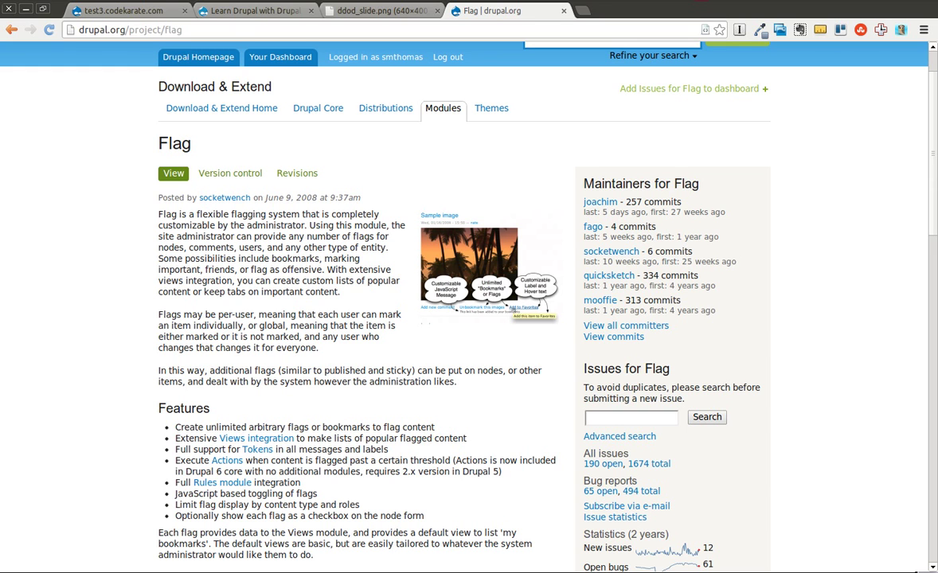
Enable the Flag module from the Flags category, save the modules, and open its settings
left_click(134, 12)
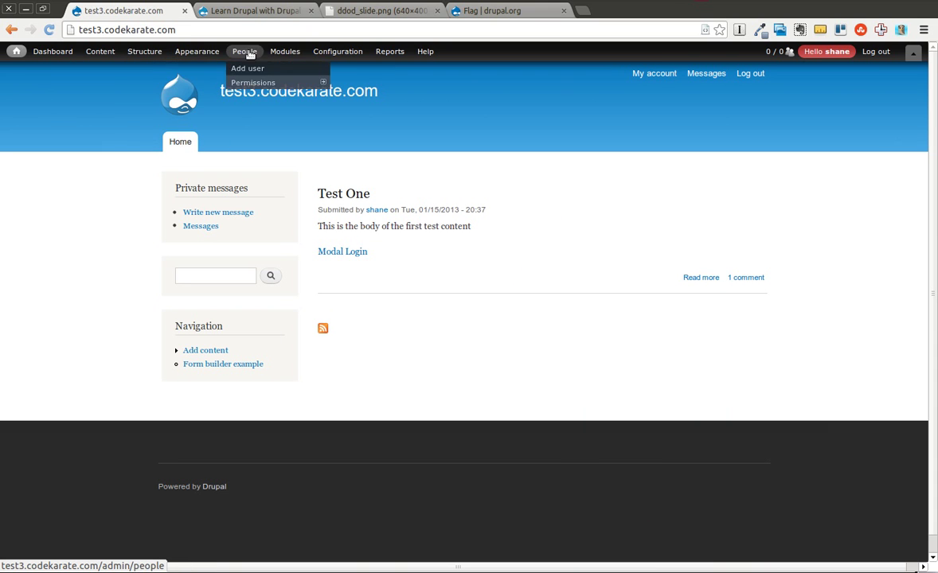
mouse_move(285, 54)
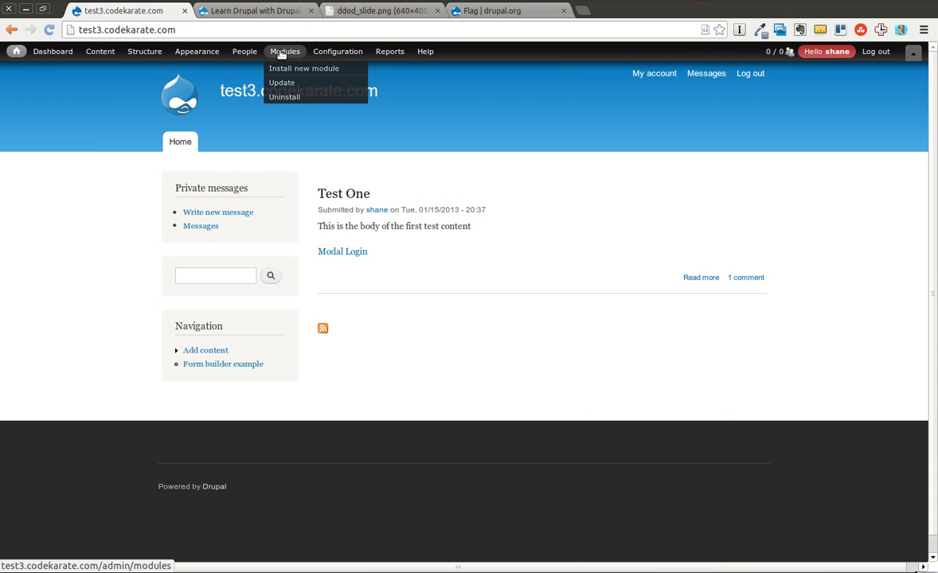
left_click(285, 53)
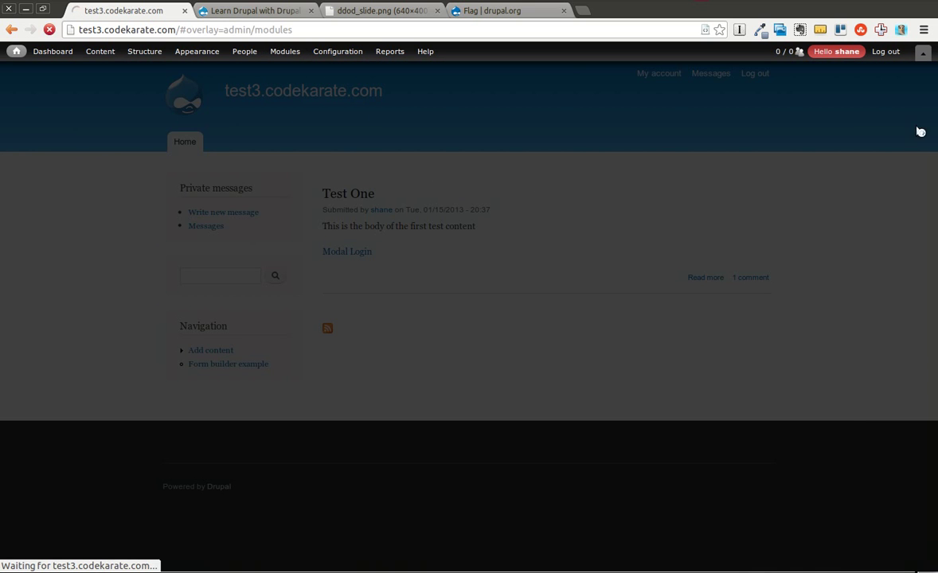
scroll(935, 117, "down", 2)
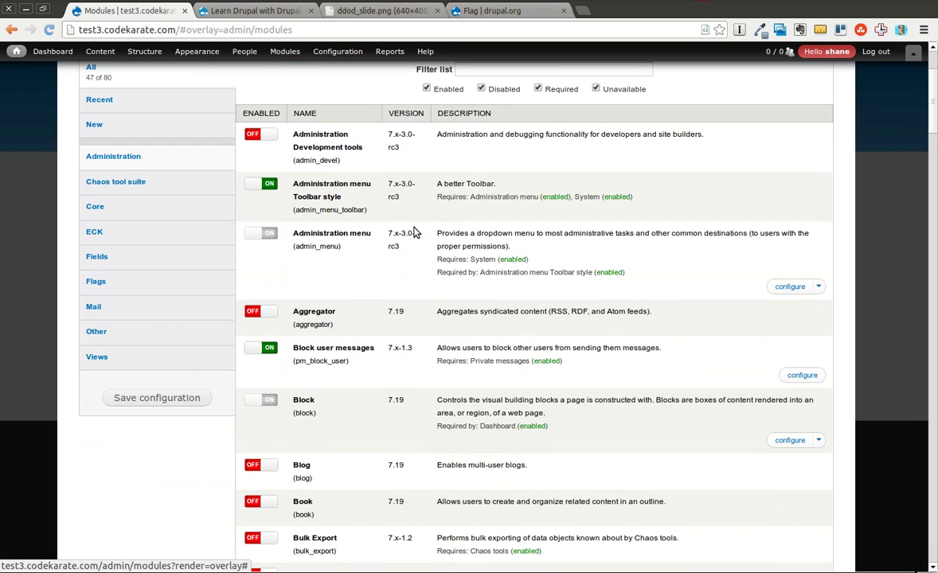
left_click(174, 282)
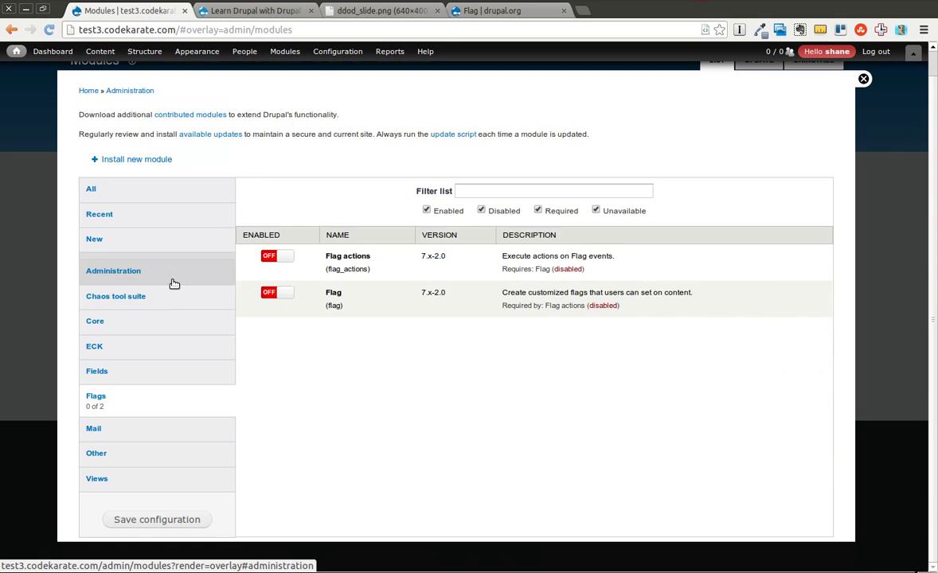
left_click(279, 294)
left_click(199, 527)
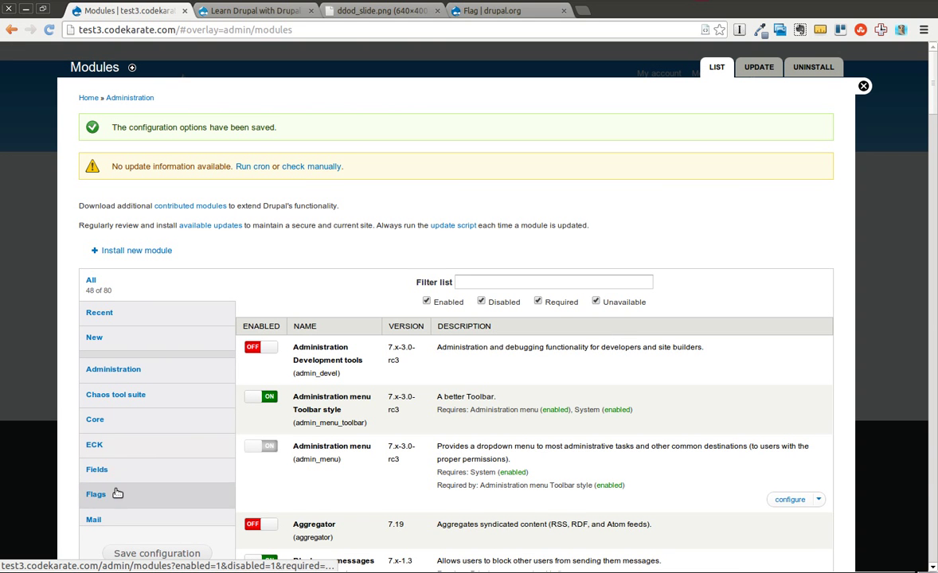
left_click(115, 493)
left_click(788, 414)
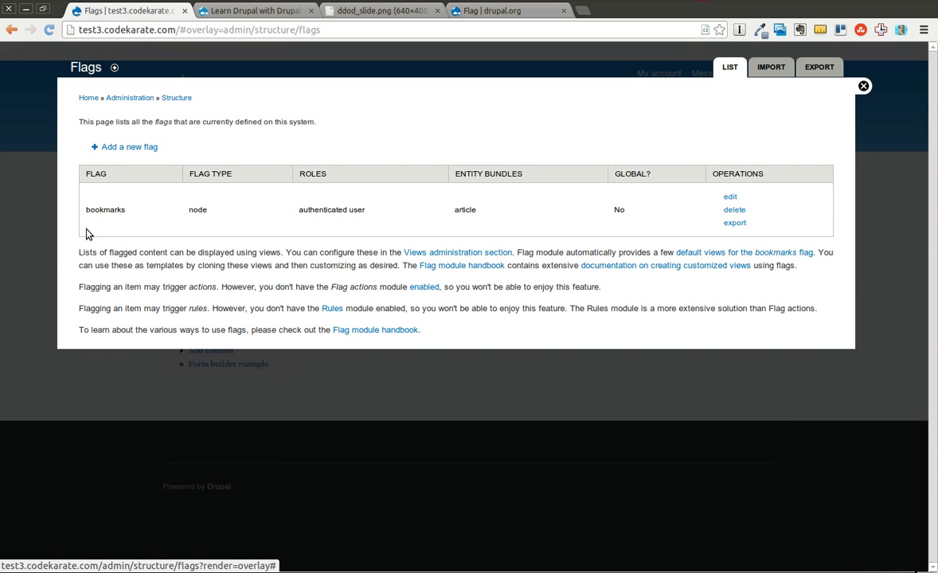
Review the bookmarks flag (node type, authenticated user, article bundle) and open its edit form
left_click_drag(84, 209, 125, 211)
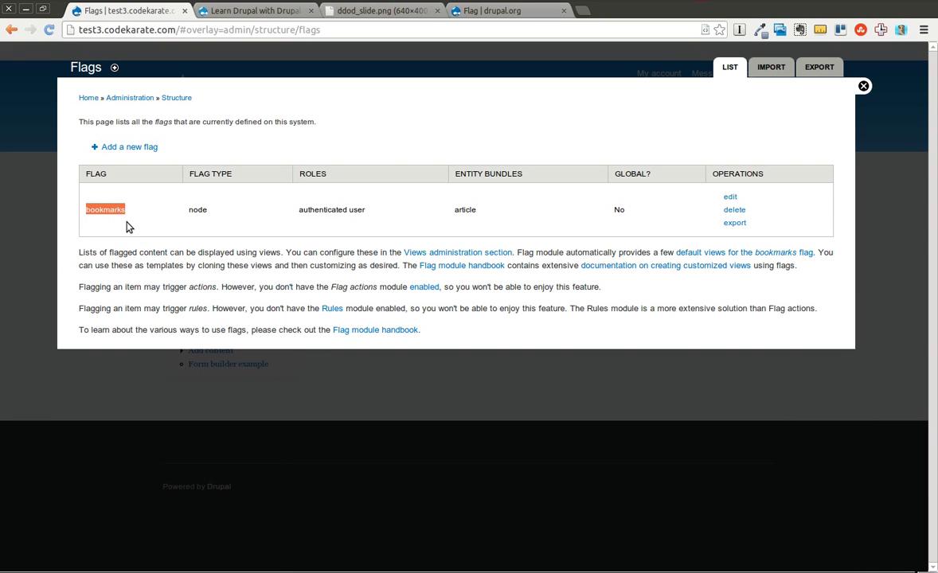
left_click(127, 223)
left_click_drag(189, 209, 208, 210)
left_click(234, 221)
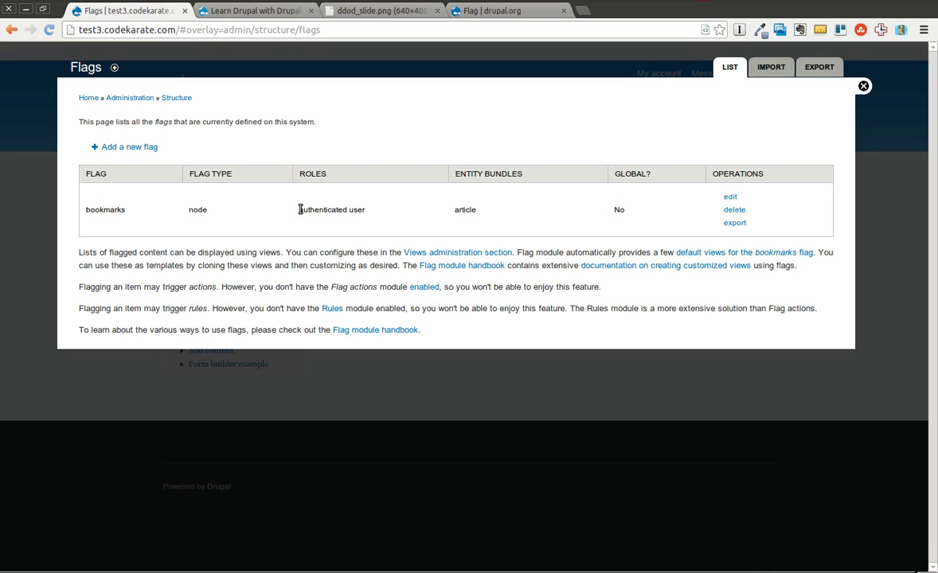
left_click_drag(298, 209, 367, 214)
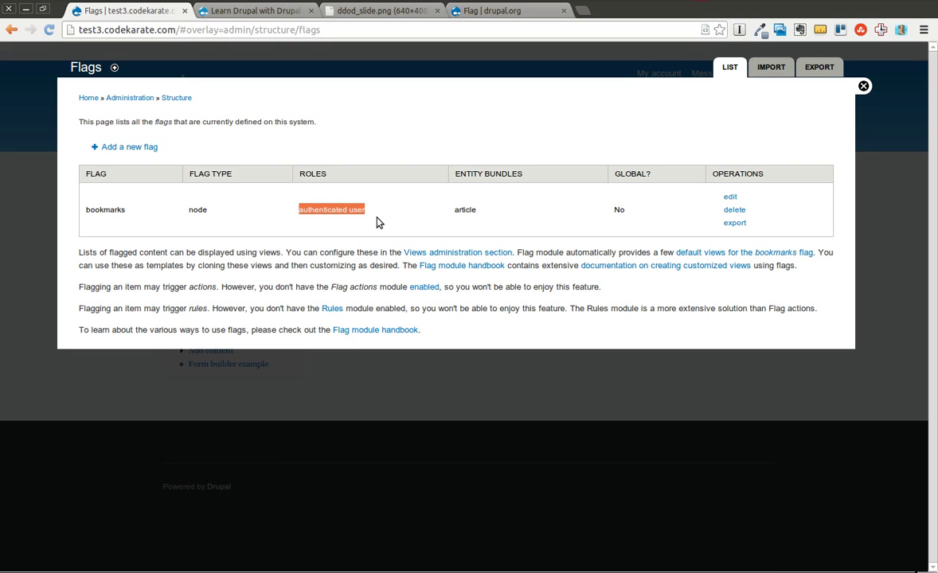
left_click(492, 214)
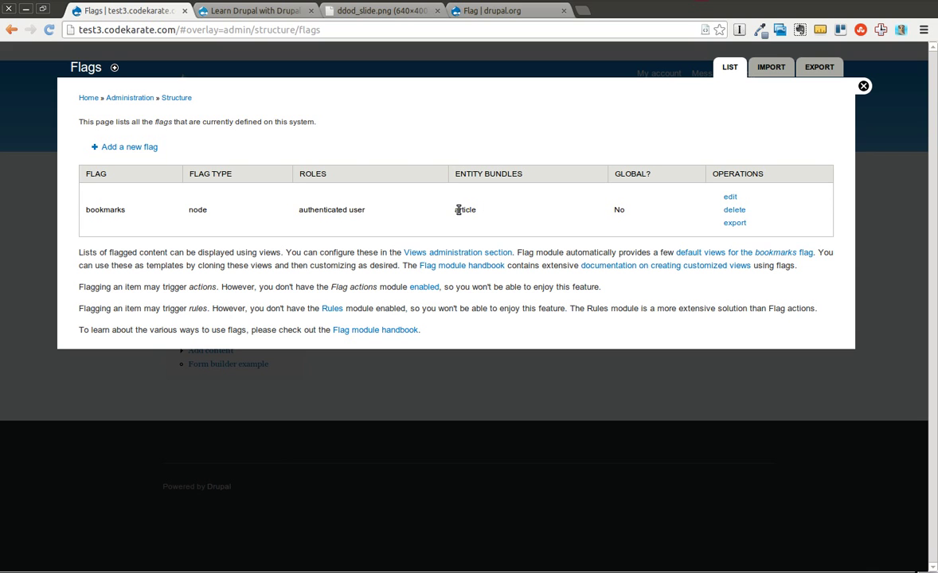
left_click_drag(457, 209, 498, 217)
left_click(729, 199)
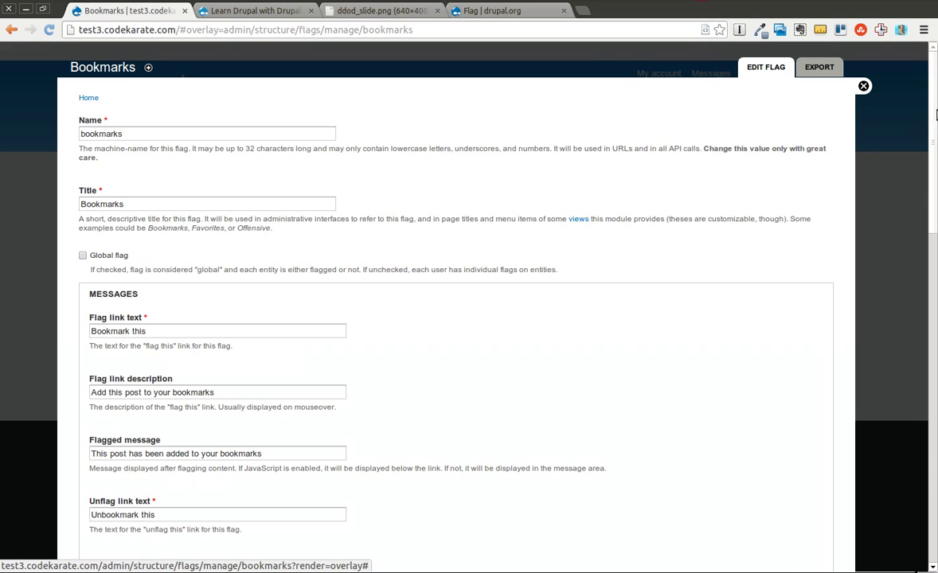
scroll(925, 130, "down", 2)
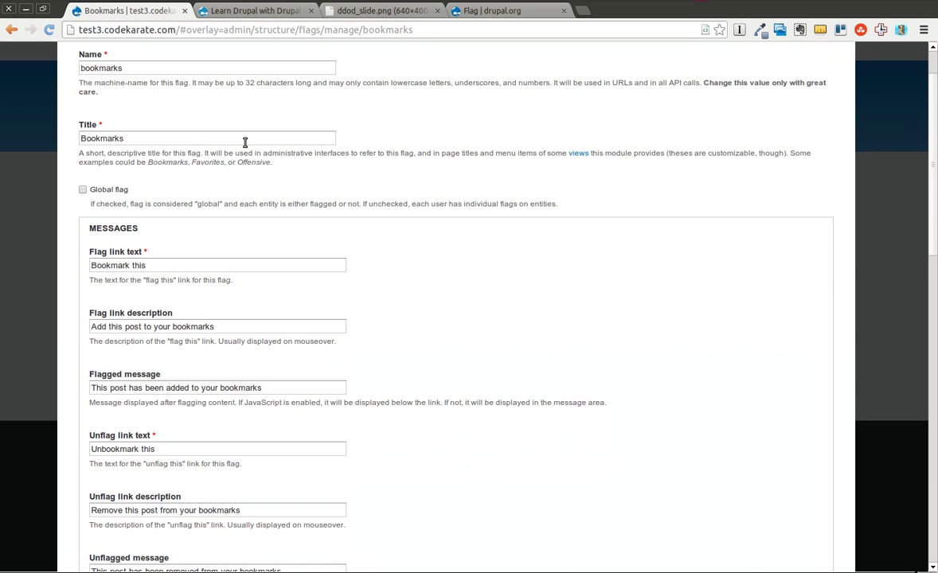
left_click_drag(141, 137, 57, 138)
left_click(137, 151)
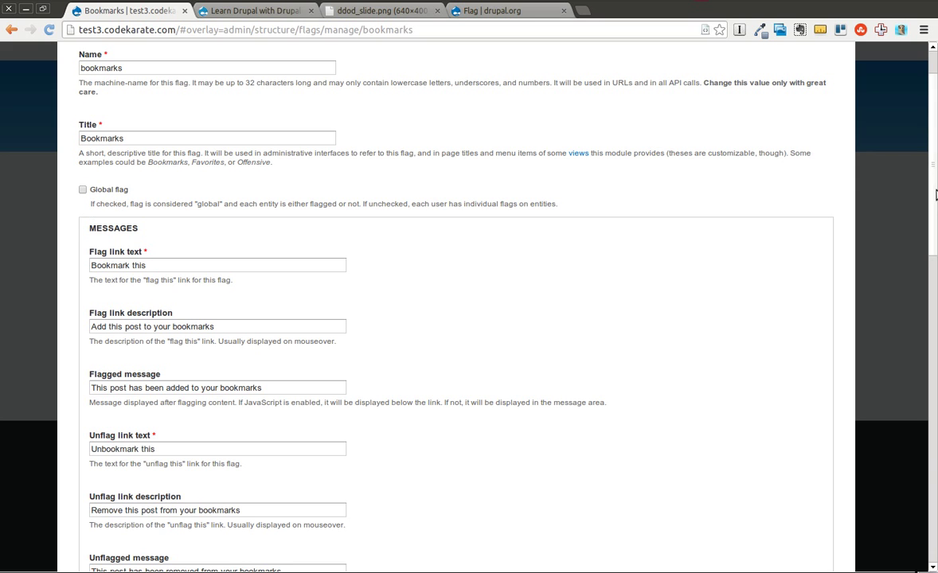
scroll(933, 197, "down", 2)
scroll(933, 197, "down", 1)
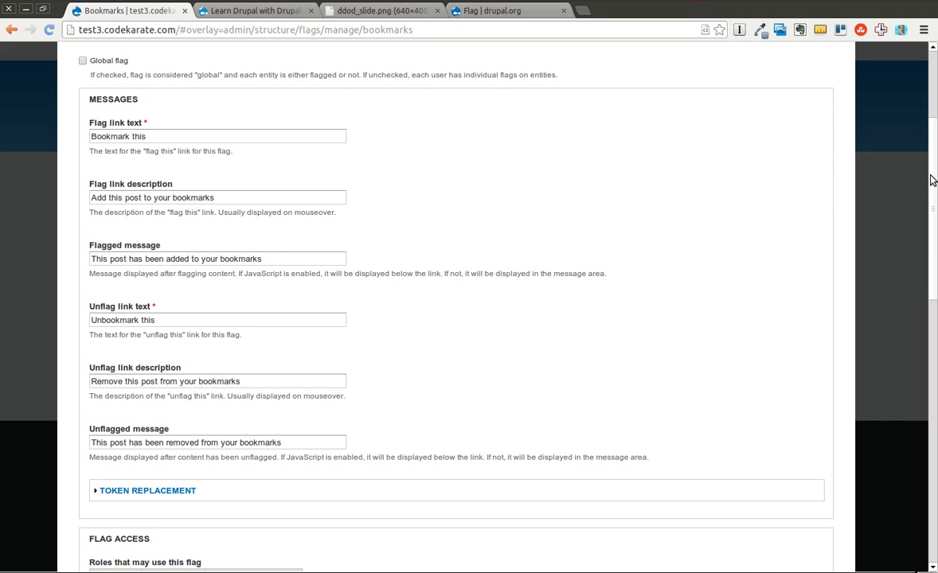
left_click_drag(180, 136, 67, 132)
left_click(120, 151)
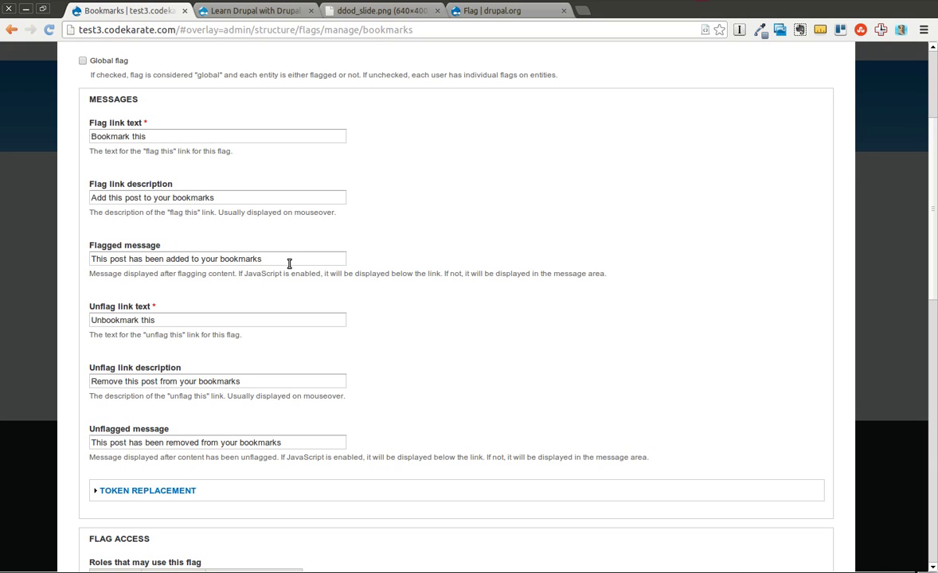
left_click(280, 319)
left_click(303, 379)
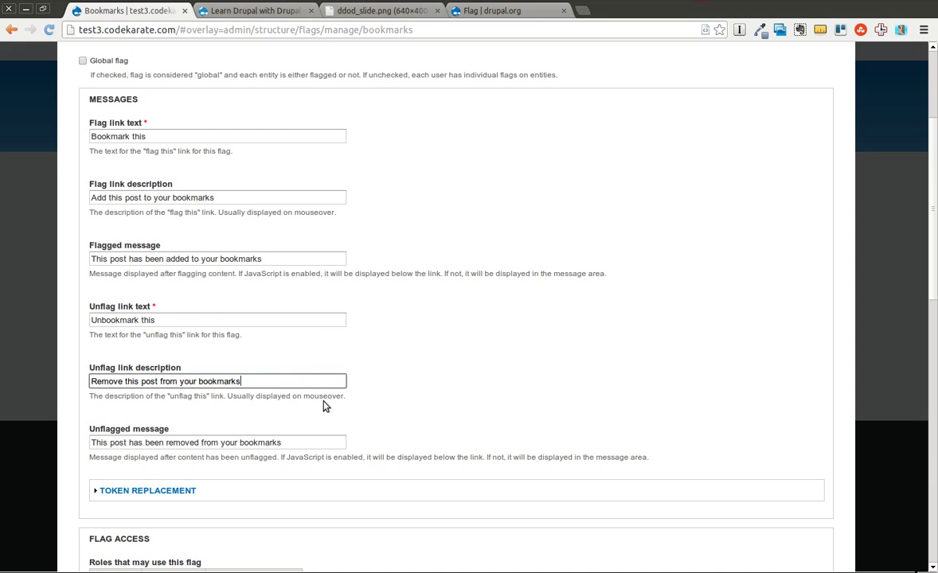
scroll(854, 235, "down", 5)
left_click(156, 261)
left_click(158, 260)
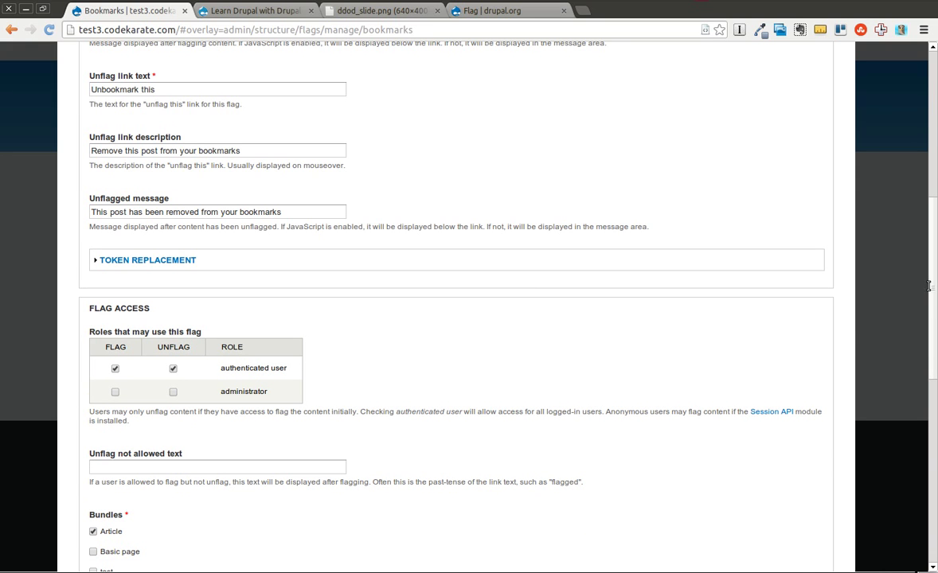
scroll(935, 328, "down", 2)
scroll(935, 328, "down", 6)
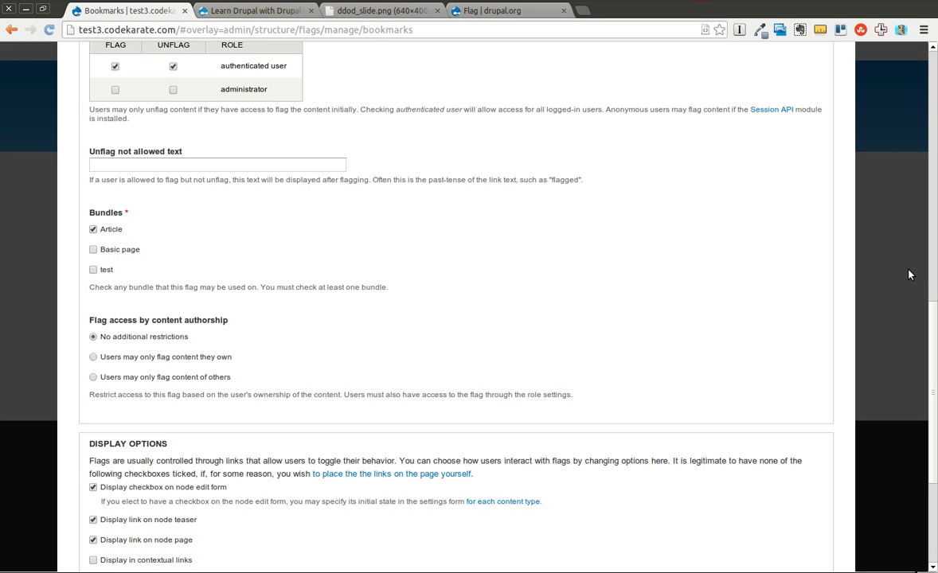
scroll(932, 335, "down", 3)
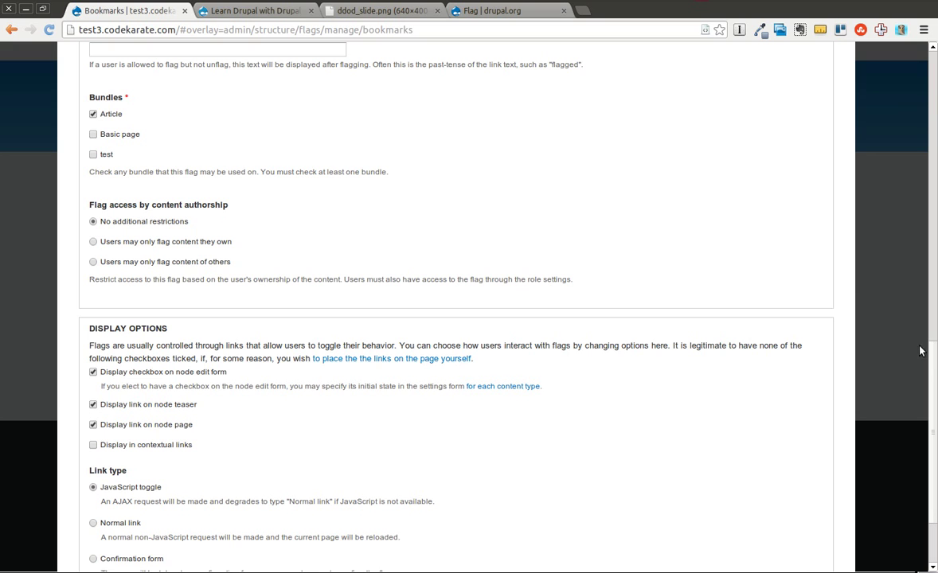
left_click_drag(935, 387, 931, 432)
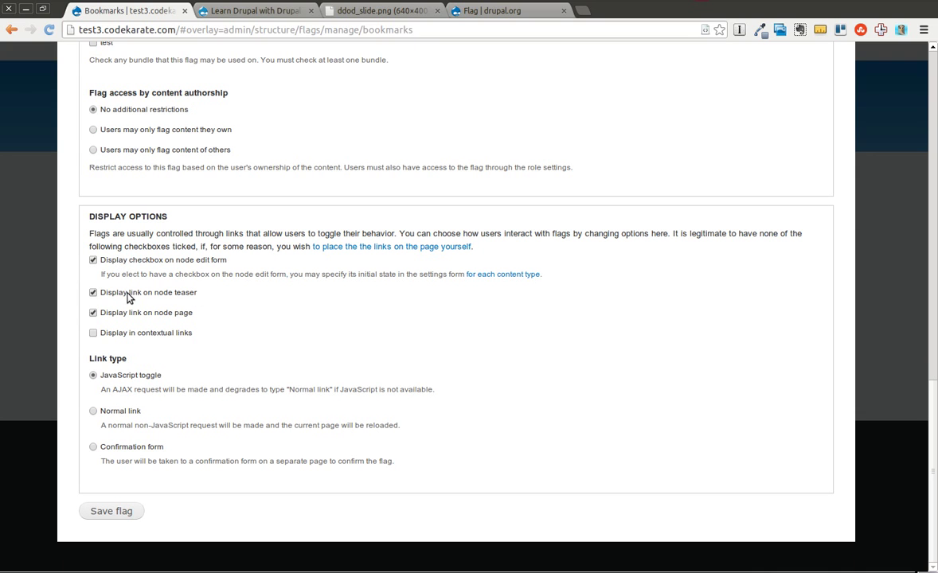
left_click(93, 293)
left_click(93, 293)
Save the Bookmarks flag settings and start a new article titled 'Test Article 1'
left_click(116, 511)
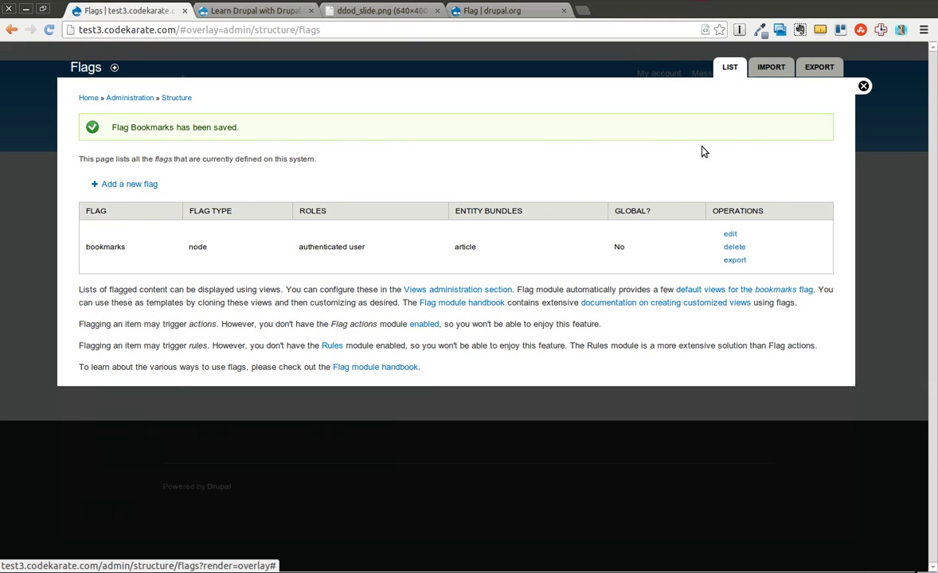
left_click(863, 86)
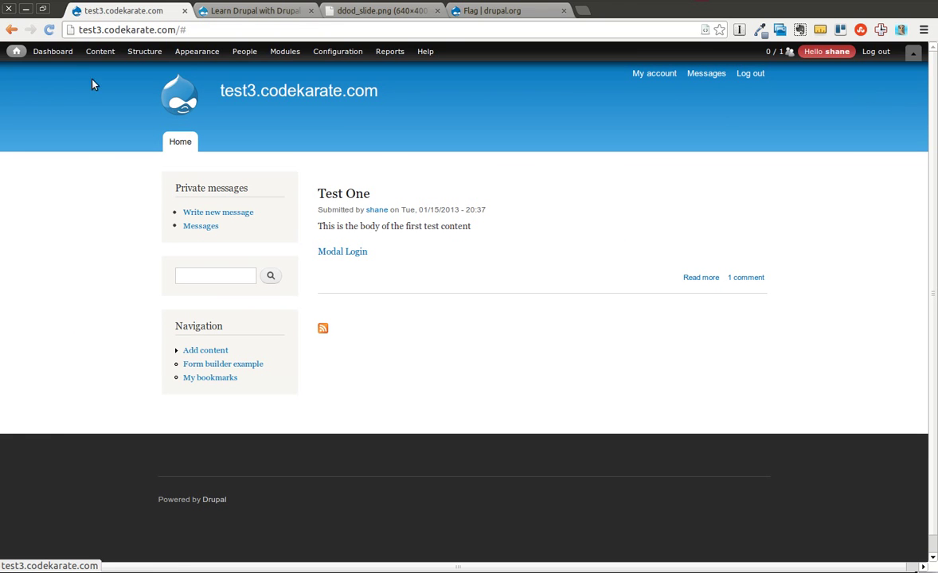
mouse_move(107, 70)
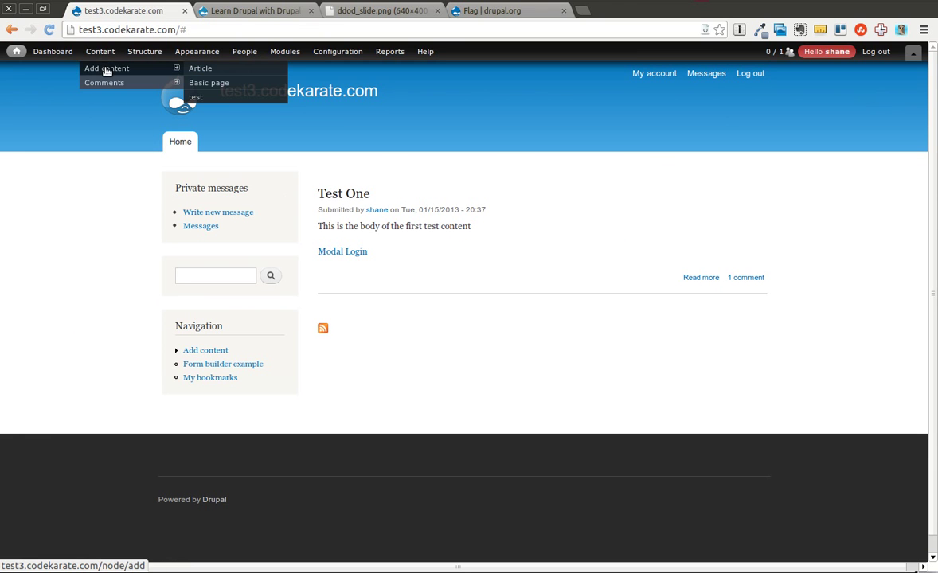
left_click(236, 70)
left_click(160, 154)
type("Tes tA")
type("t Ar")
key("Down")
key("Tab")
Fill the article body with many pasted copies of 'Test Article 1'
left_click(160, 255)
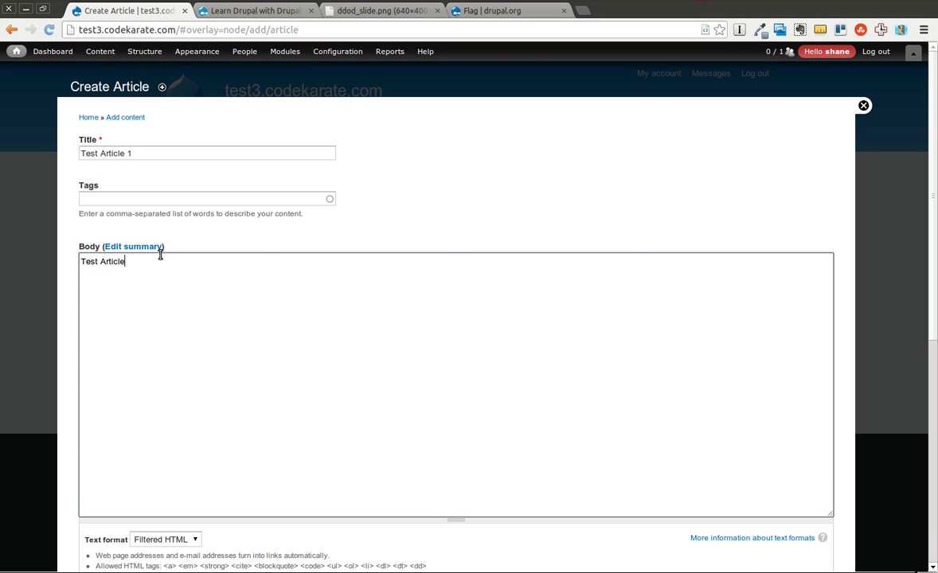
left_click_drag(148, 260, 0, 255)
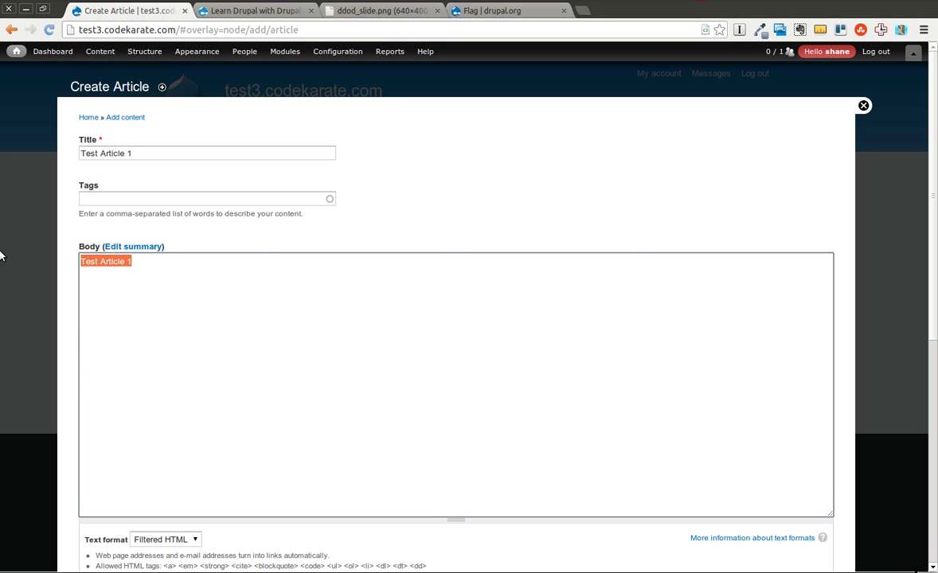
key("ctrl+v")
key("ctrl+v")
key("ctrl+v")
key("ctrl+v")
key("ctrl+v")
key("ctrl+v")
key("ctrl+v")
key("ctrl+v")
key("ctrl+v")
key("ctrl+v")
key("ctrl+v")
key("ctrl+v")
key("ctrl+v")
key("ctrl+v")
key("ctrl+v")
key("ctrl+v")
key("ctrl+v")
key("ctrl+v")
key("ctrl+v")
key("ctrl+v")
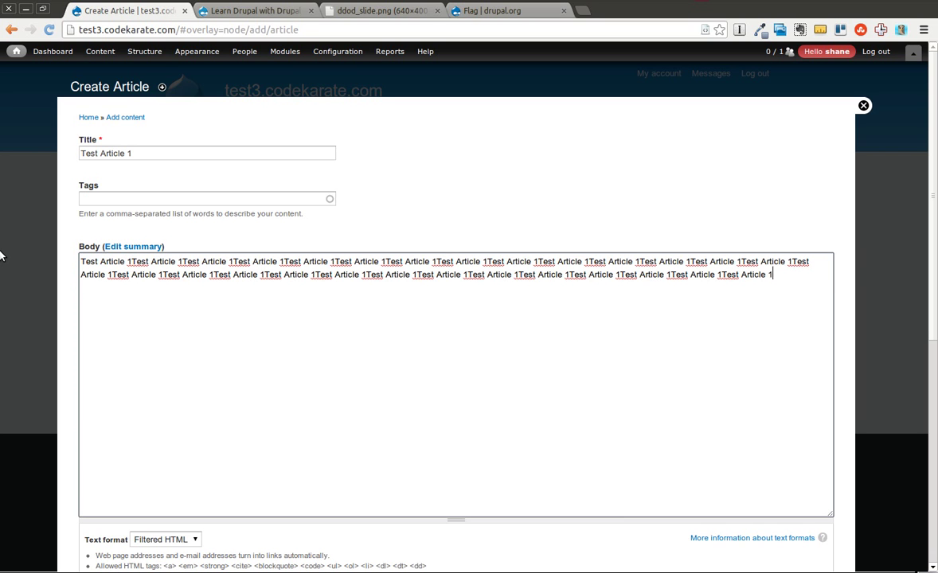
type("v")
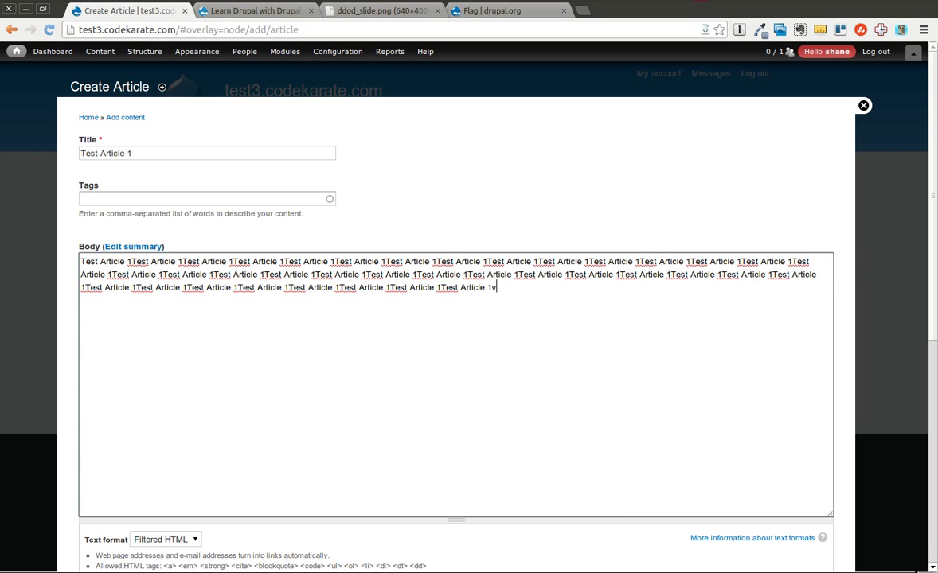
scroll(931, 195, "down", 5)
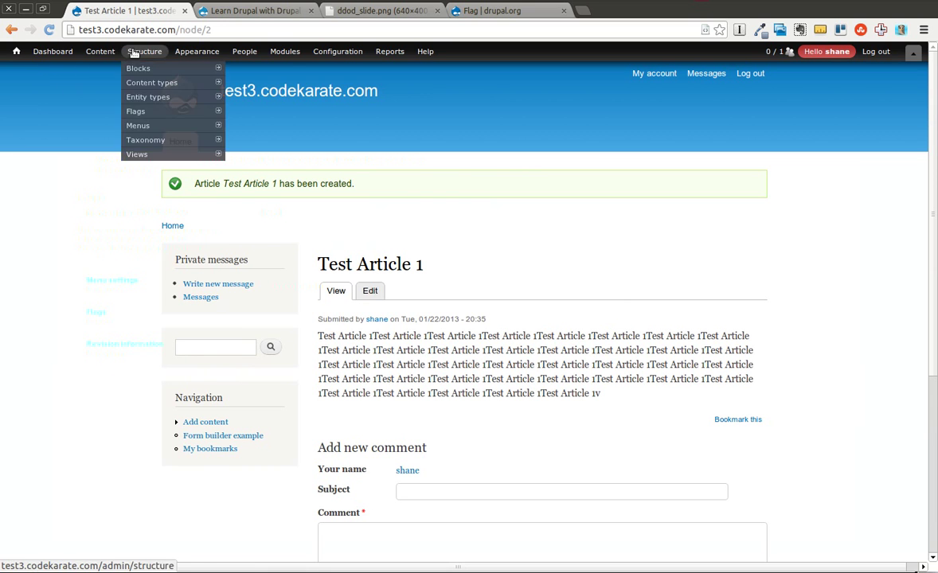
Start another new article titled 'Test Article 2'
mouse_move(103, 80)
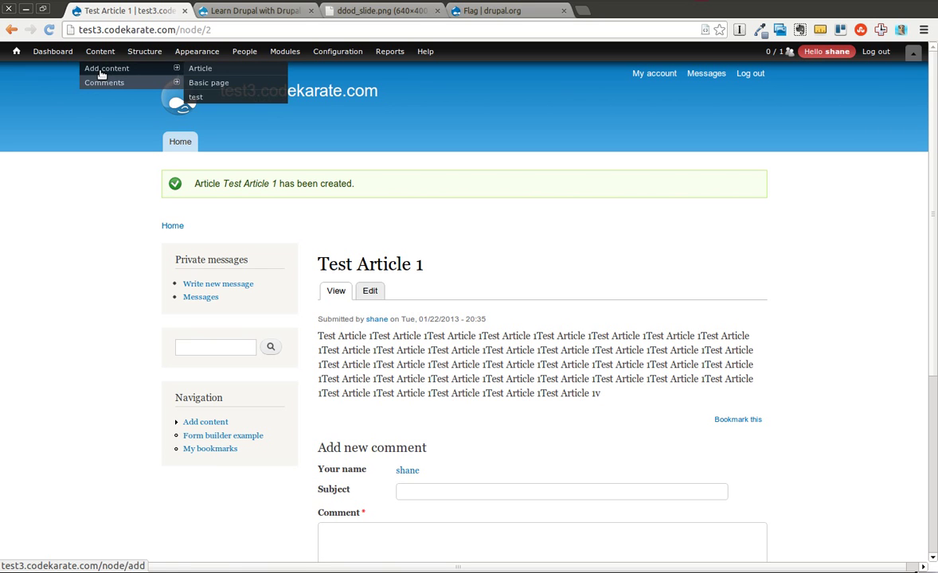
left_click(204, 70)
left_click(163, 155)
type("Test a")
key("Down")
key("Down")
key("Tab")
Fill the body with two paragraphs of repeated 'This is another test article.' and save
left_click(169, 267)
type("This is anothe")
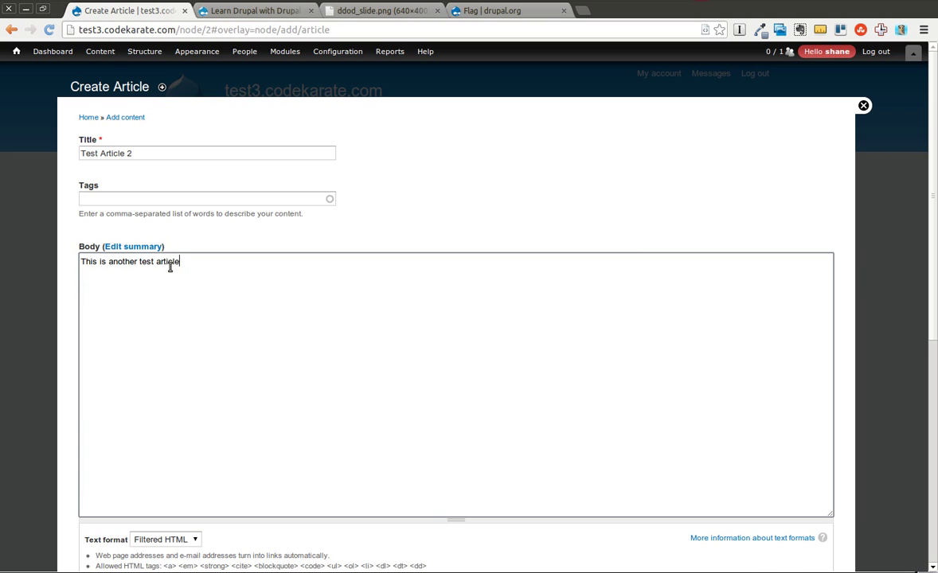
key("ctrl+shift+Left")
key("ctrl+shift+Left")
key("ctrl+shift+Left")
key("ctrl+shift+Left")
key("ctrl+shift+Left")
key("ctrl+c")
key("Right")
key("ctrl+v")
key("ctrl+v")
key("ctrl+v")
key("ctrl+v")
key("ctrl+v")
key("ctrl+v")
key("ctrl+v")
key("ctrl+v")
key("ctrl+v")
key("ctrl+v")
key("ctrl+v")
key("ctrl+v")
key("ctrl+v")
key("ctrl+v")
key("ctrl+v")
key("ctrl+v")
key("ctrl+v")
key("ctrl+v")
key("ctrl+v")
key("ctrl+v")
type("v")
key("Return")
key("Return")
key("ctrl+v")
key("ctrl+v")
key("ctrl+v")
key("ctrl+v")
key("ctrl+v")
key("ctrl+v")
key("ctrl+v")
key("ctrl+v")
key("ctrl+v")
key("ctrl+v")
key("ctrl+v")
key("ctrl+v")
key("ctrl+v")
key("ctrl+v")
key("ctrl+v")
key("ctrl+v")
key("ctrl+v")
key("ctrl+v")
key("ctrl+v")
key("ctrl+v")
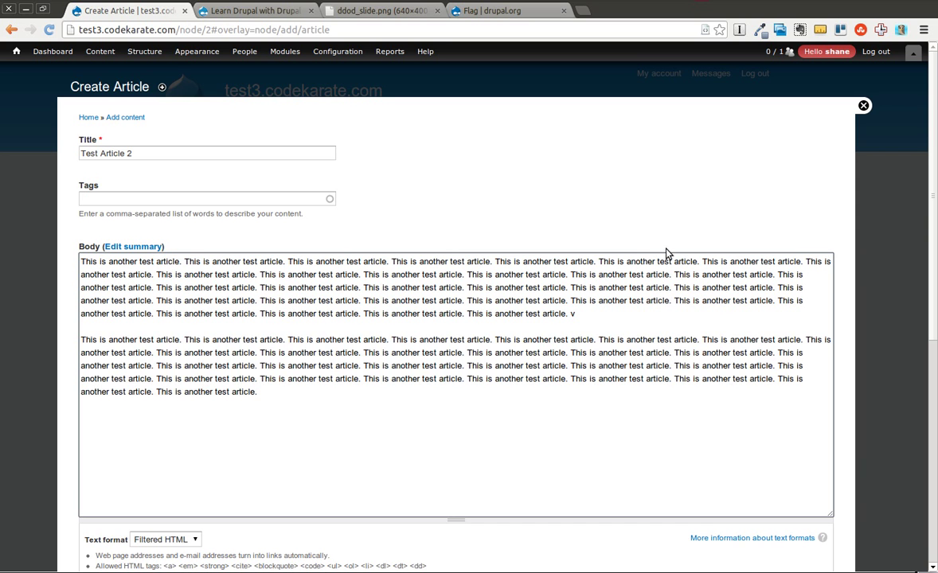
scroll(929, 205, "down", 5)
scroll(325, 525, "down", 3)
left_click(119, 539)
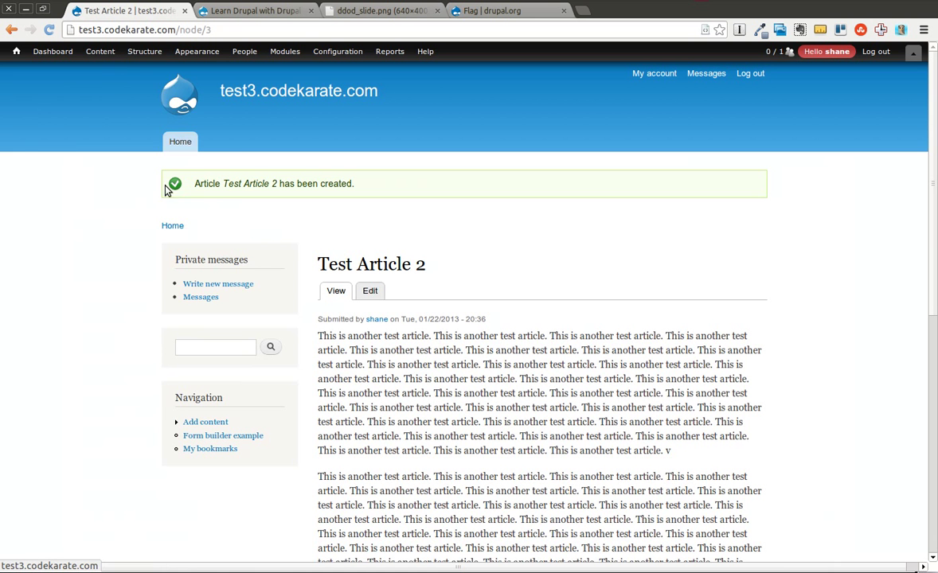
mouse_move(144, 51)
mouse_move(163, 82)
mouse_move(265, 95)
left_click(265, 96)
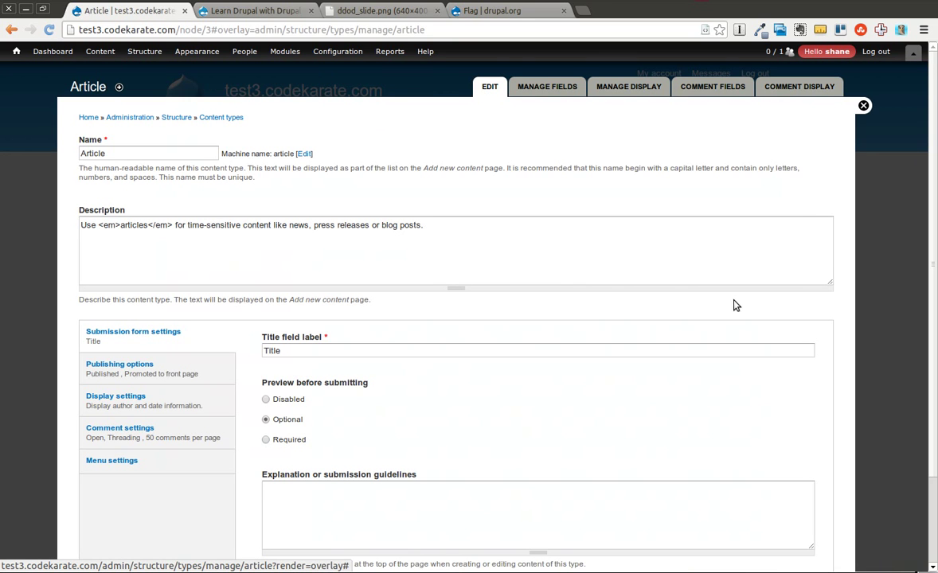
scroll(936, 215, "down", 3)
scroll(935, 226, "up", 3)
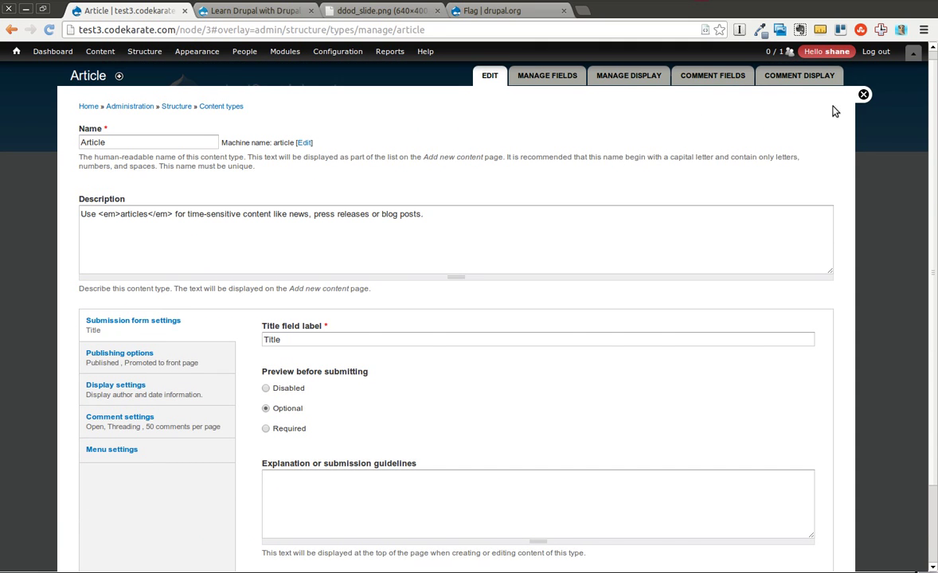
left_click(863, 94)
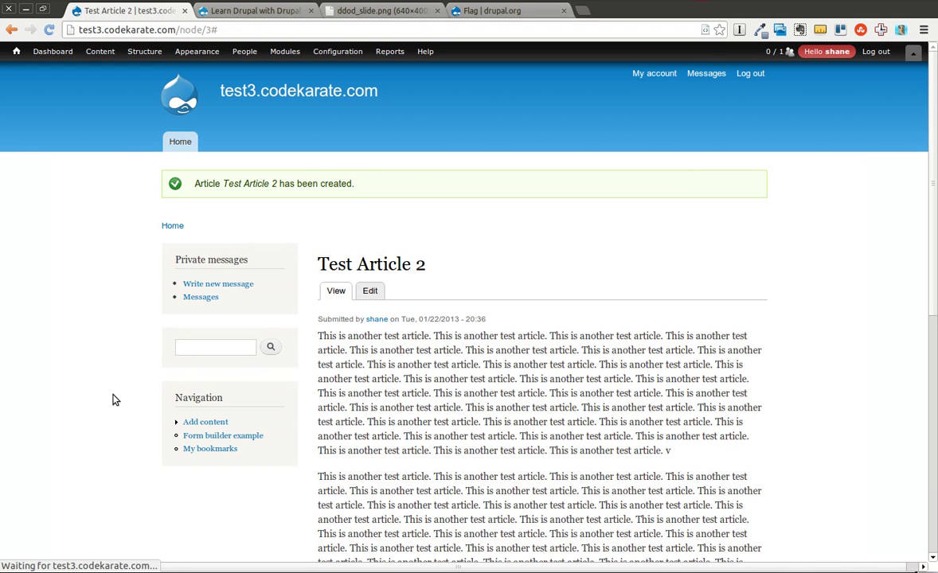
left_click(369, 291)
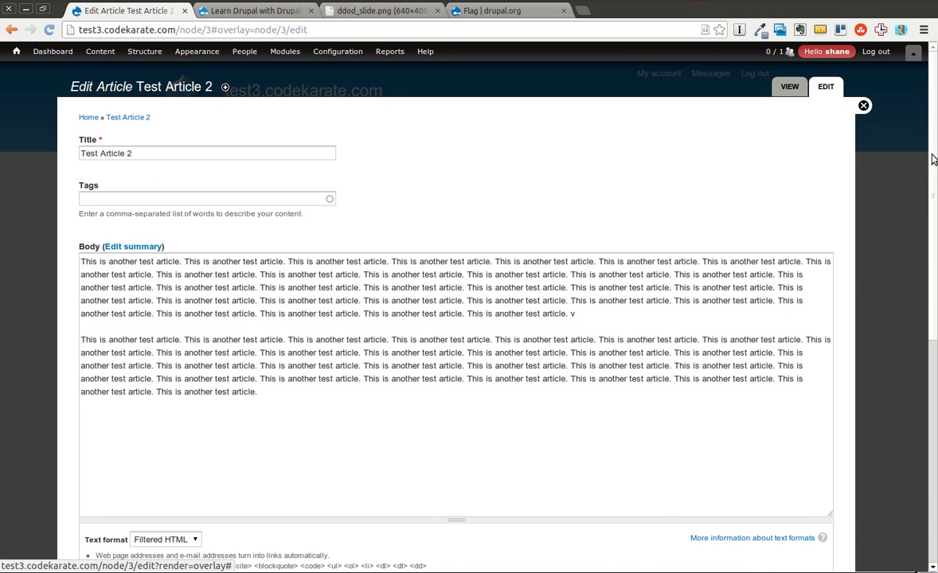
scroll(835, 220, "down", 10)
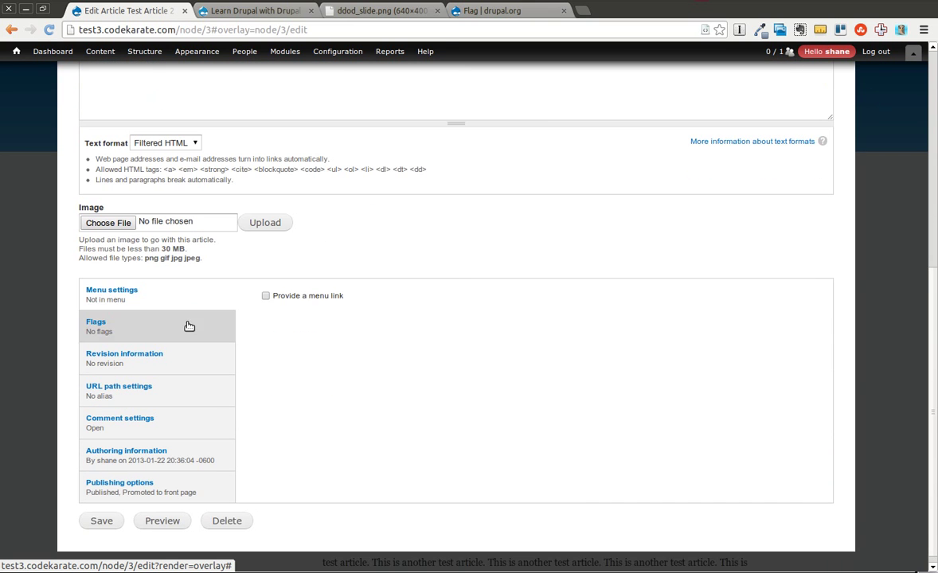
left_click(187, 325)
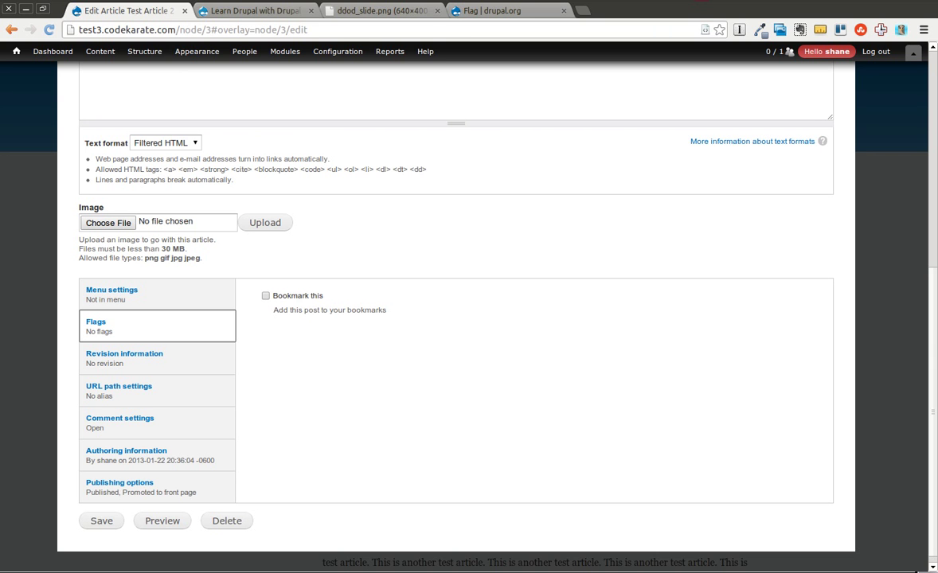
left_click_drag(936, 313, 882, 106)
left_click(864, 99)
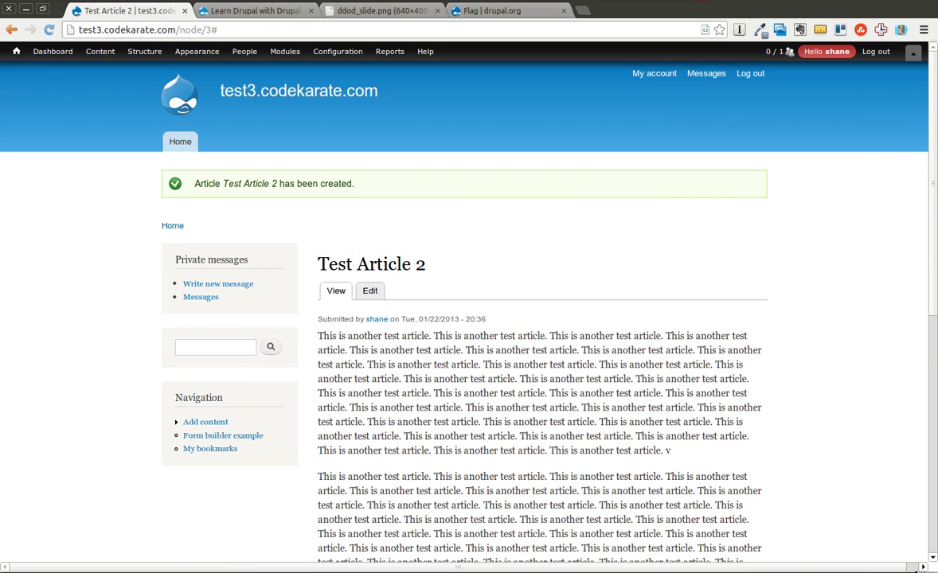
Bookmark Test Article 2, toggling it off and on again, then return to the top
left_click_drag(931, 136, 930, 277)
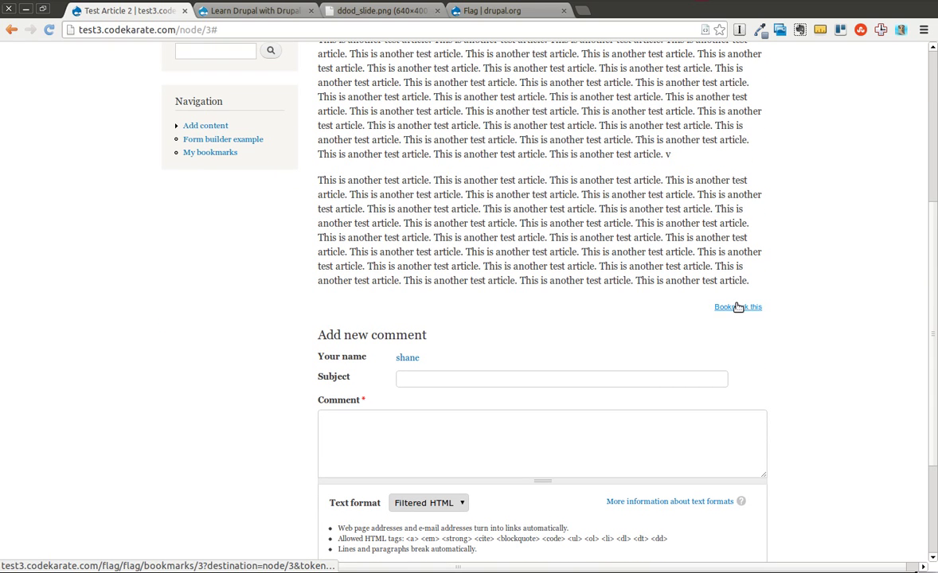
left_click(738, 307)
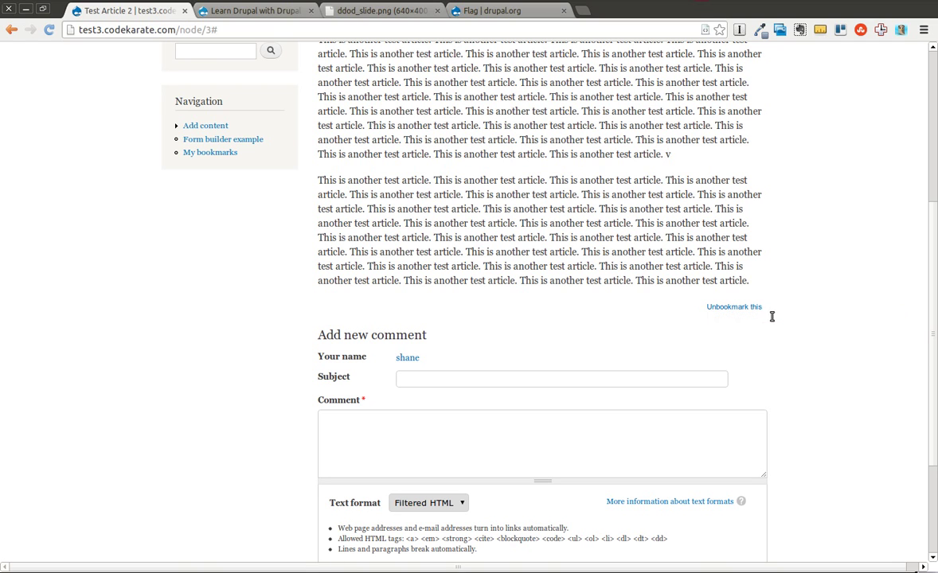
left_click(721, 308)
left_click(752, 310)
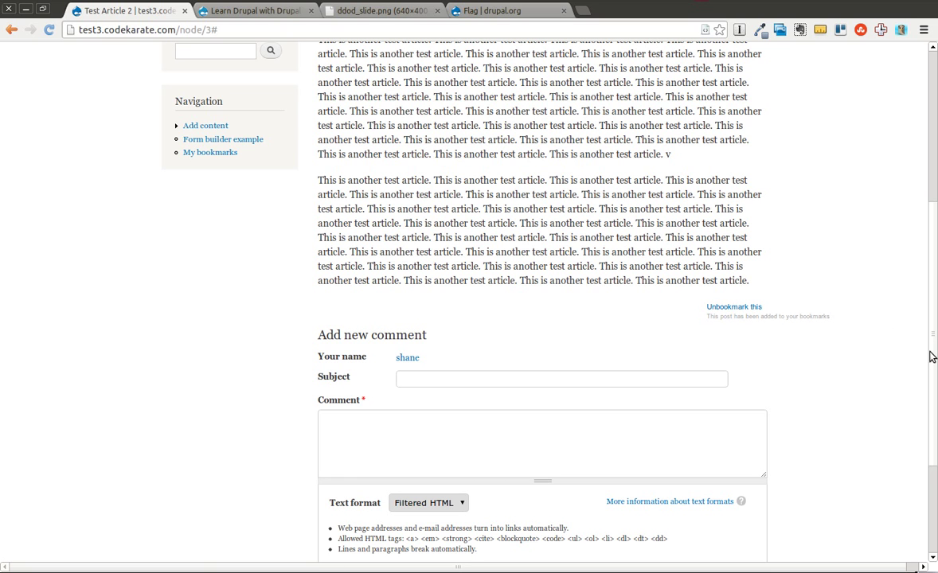
scroll(932, 355, "up", 4)
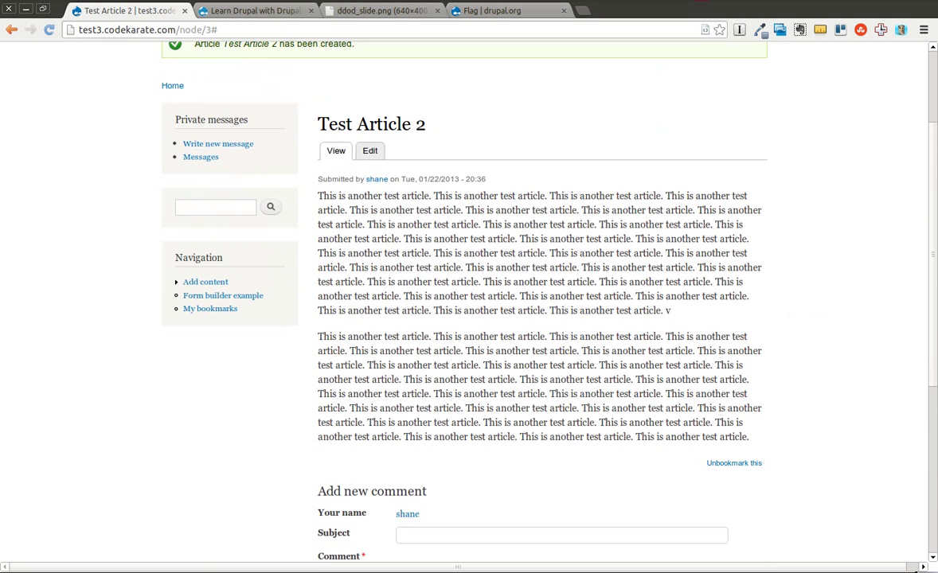
Visit Test Article 1, then open My account's Bookmarks tab showing only Test Article 2
left_click(172, 85)
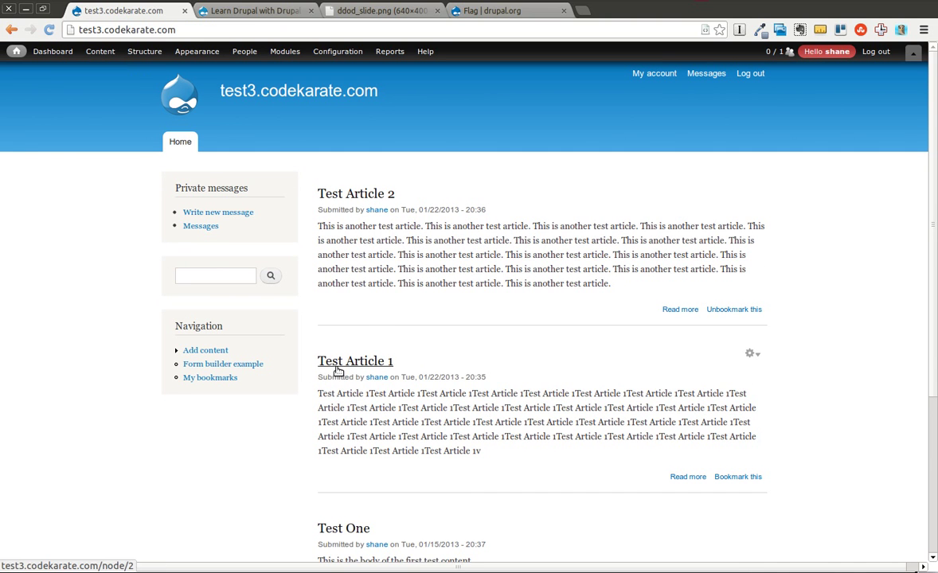
left_click(336, 364)
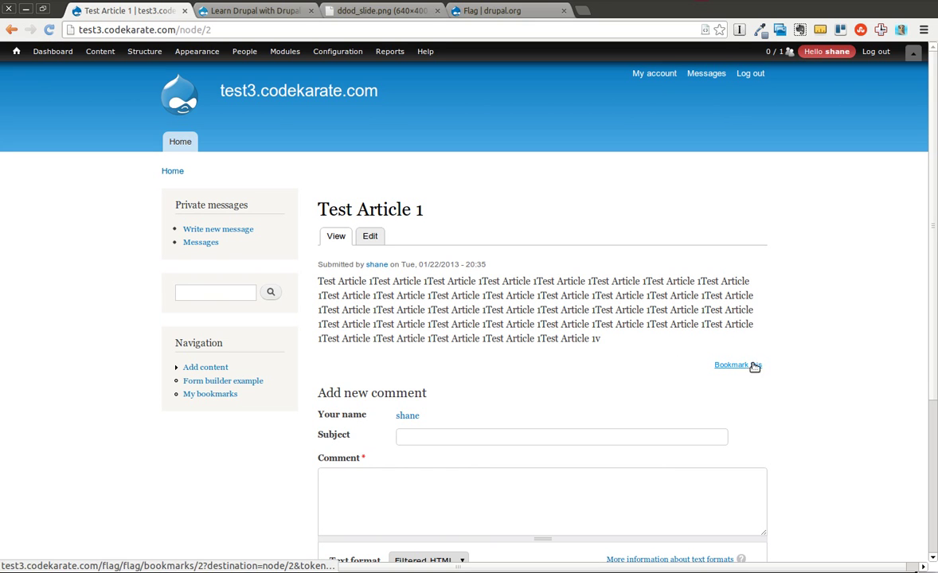
left_click(651, 73)
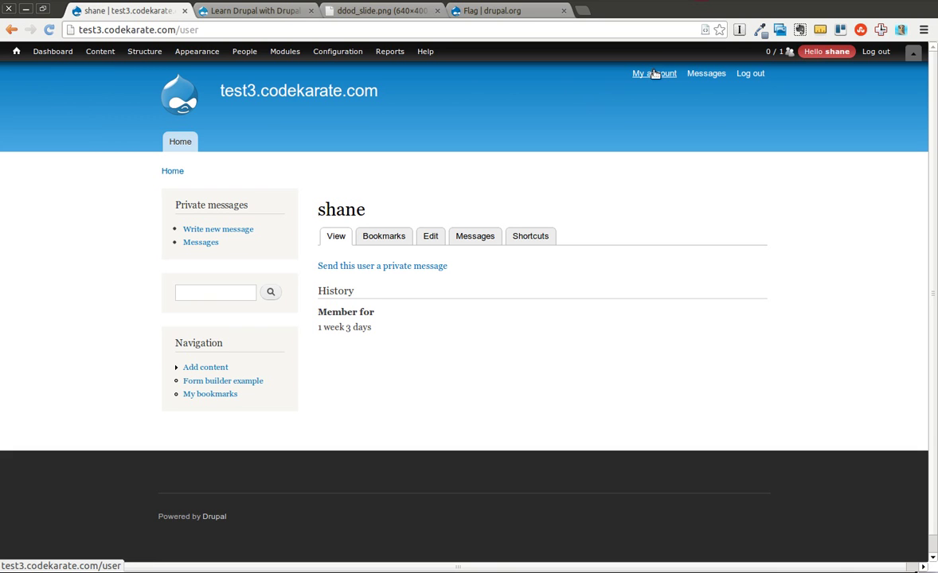
left_click(378, 239)
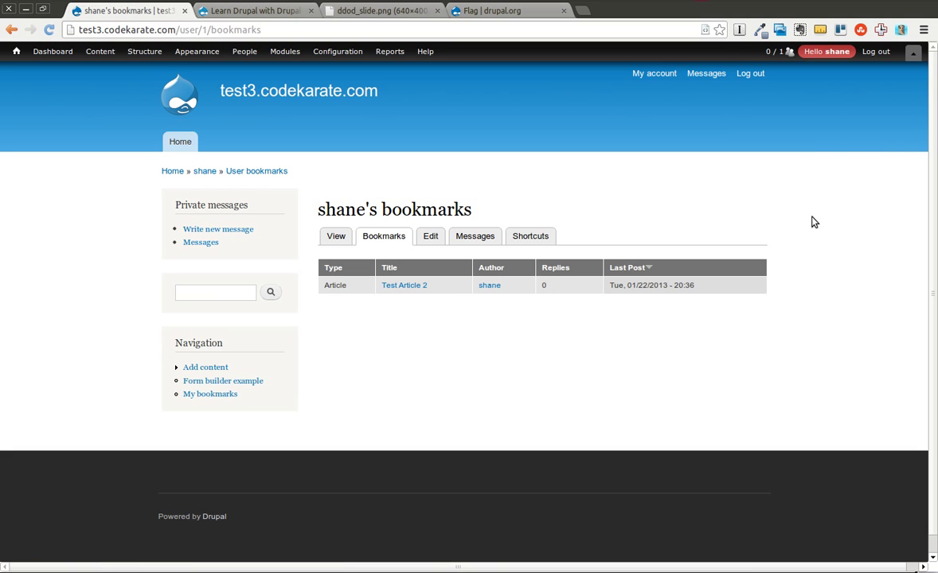
Remove the Comment count Replies field from all bookmarks view displays, save, then go to codekarate.com
left_click(761, 207)
left_click(761, 211)
left_click(754, 223)
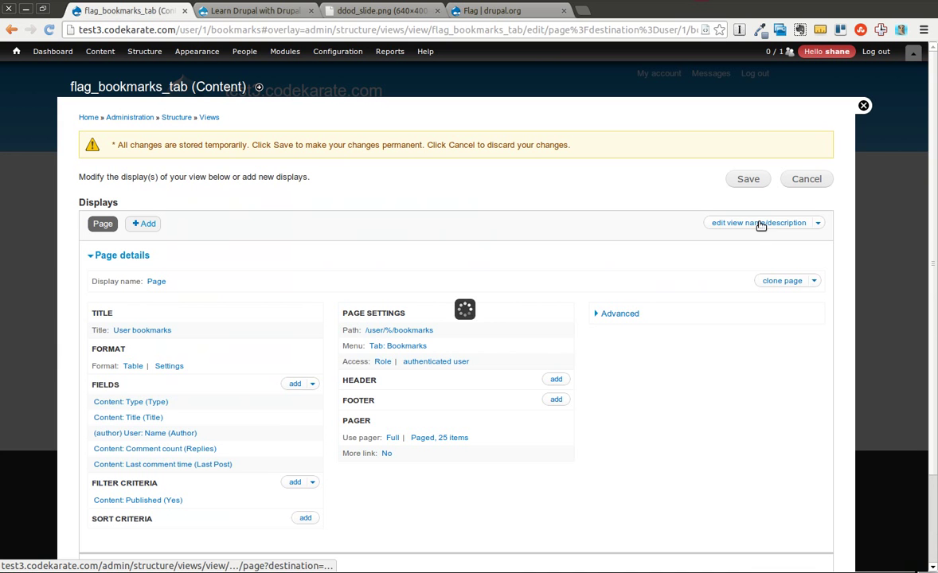
left_click(311, 385)
left_click(289, 401)
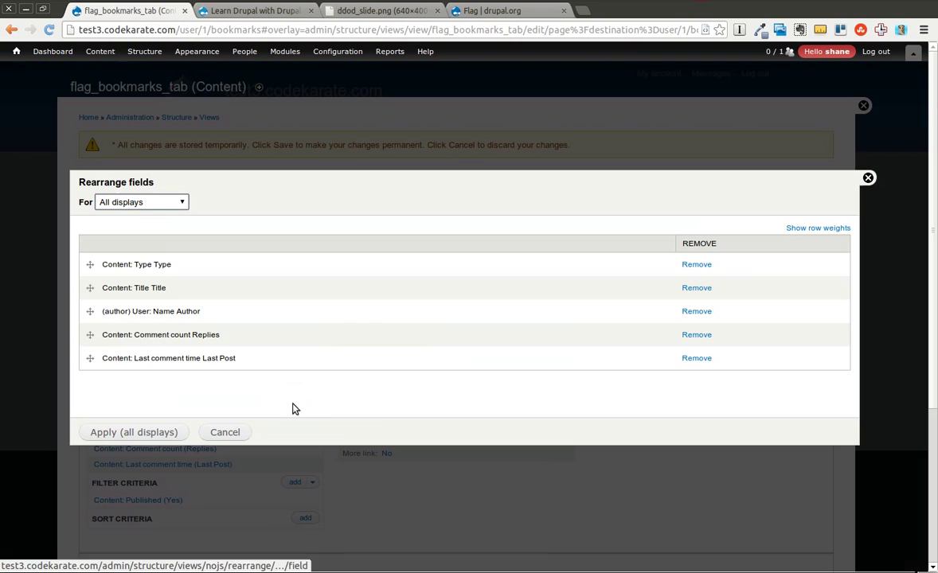
left_click(703, 336)
left_click(157, 430)
left_click(743, 179)
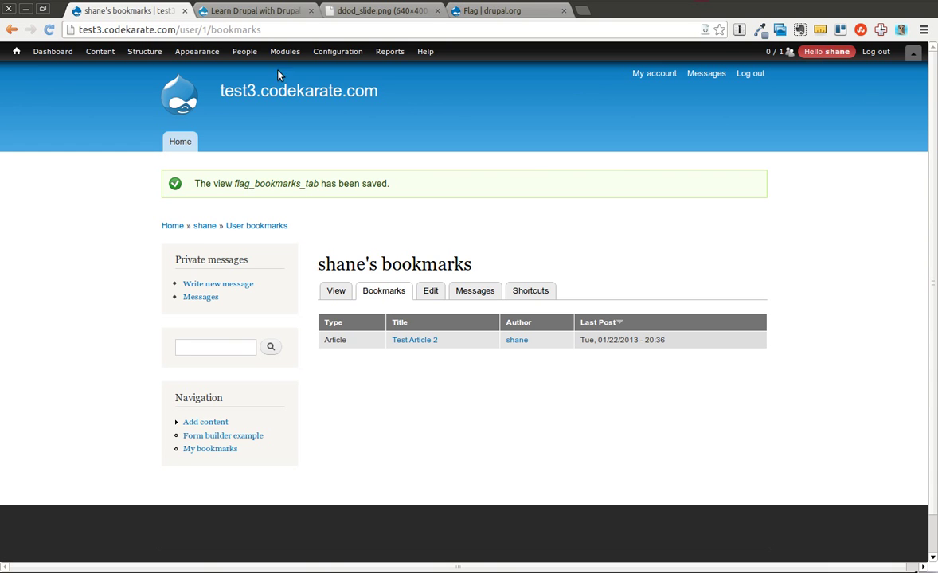
left_click(238, 9)
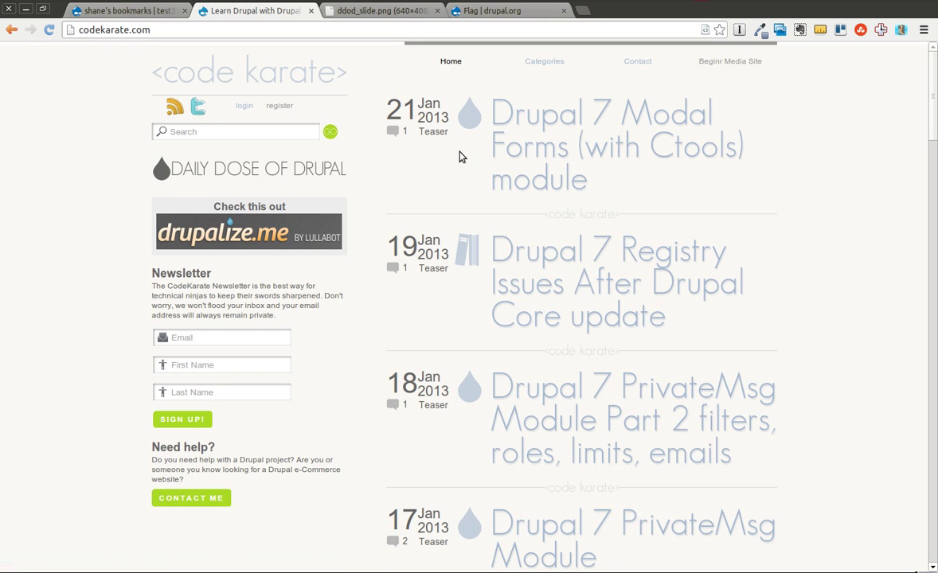
Log in to Code Karate, correcting the username and entering the account password
left_click(244, 106)
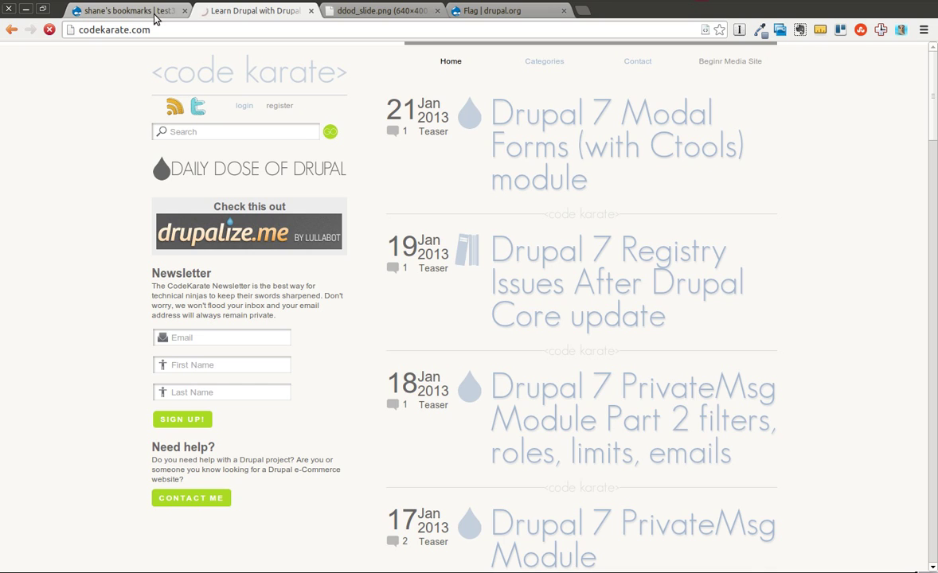
left_click(426, 145)
key("Tab")
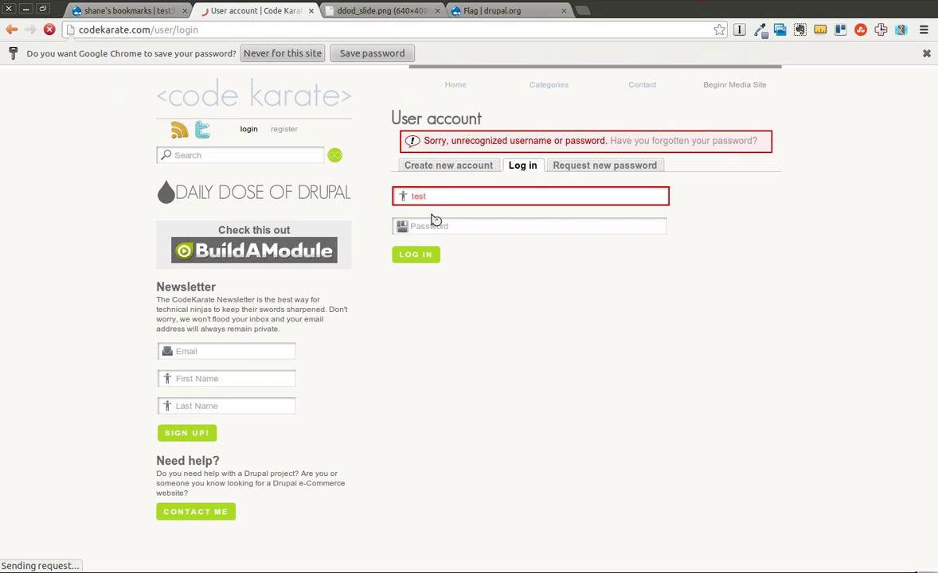
left_click(438, 226)
type("te")
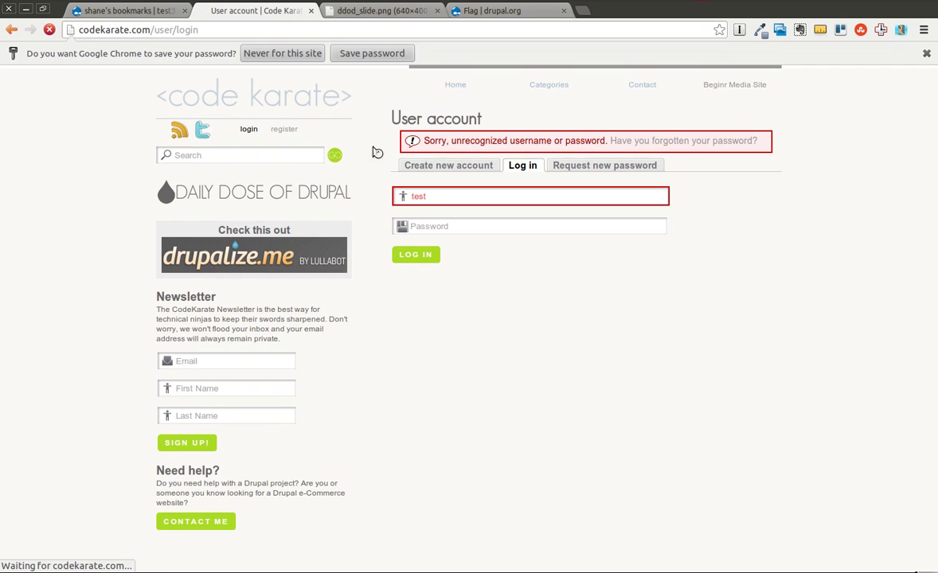
double_click(436, 198)
key("Tab")
key("Return")
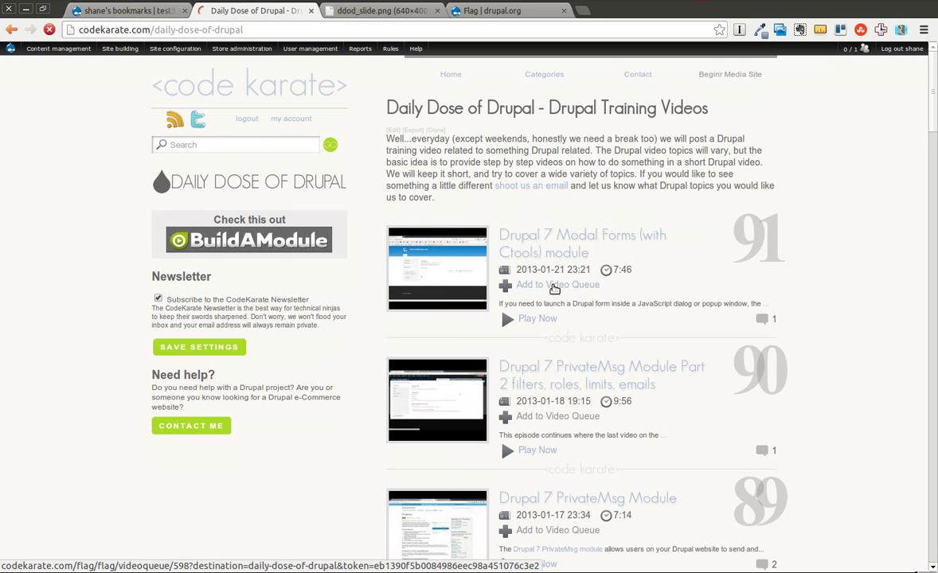
Queue the Drupal 7 Modal Forms and PrivateMsg Module Part 2 videos, then open My account
left_click(525, 286)
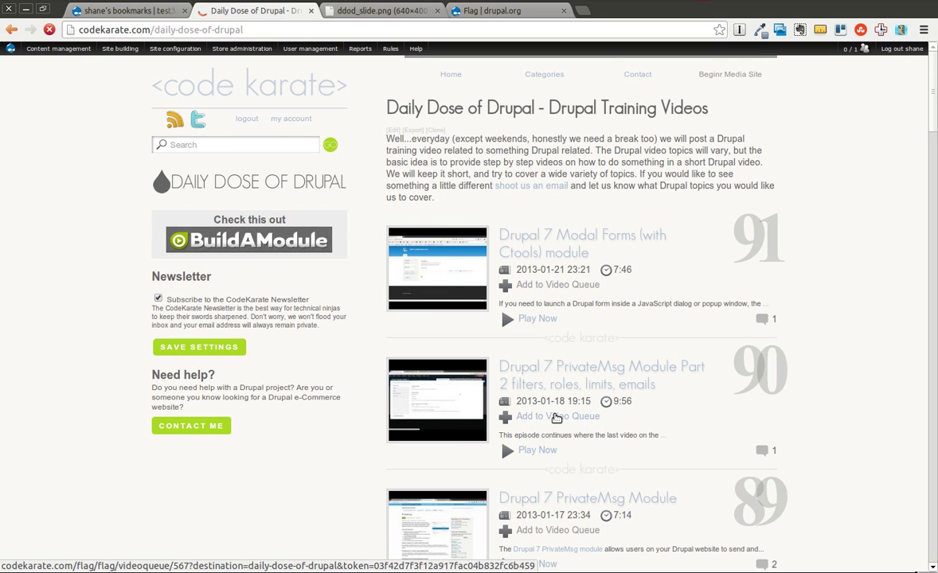
left_click(550, 417)
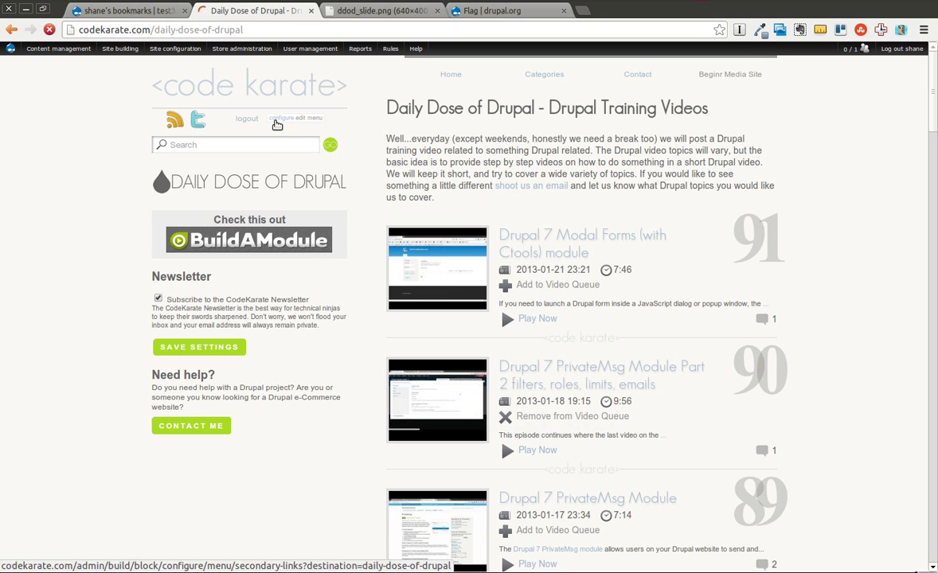
left_click(277, 121)
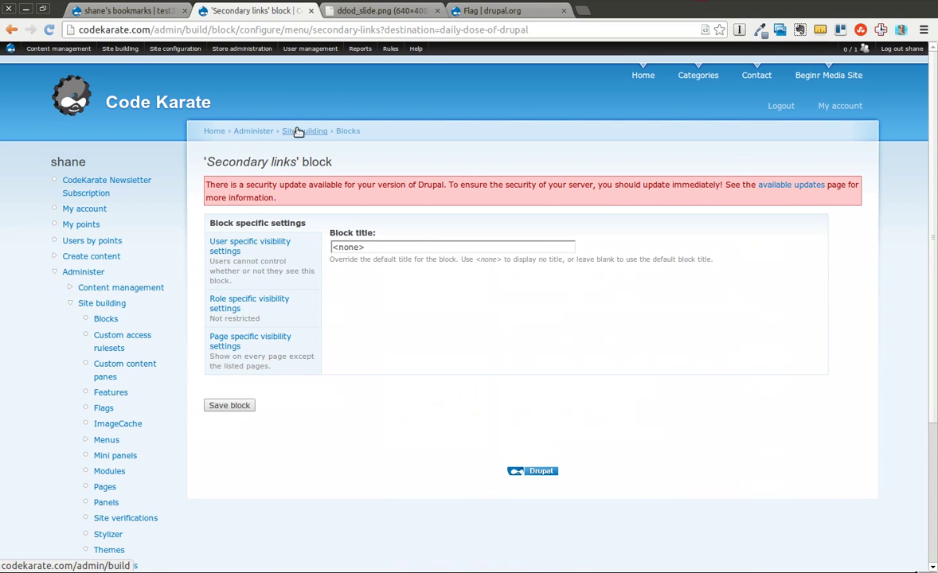
left_click(828, 107)
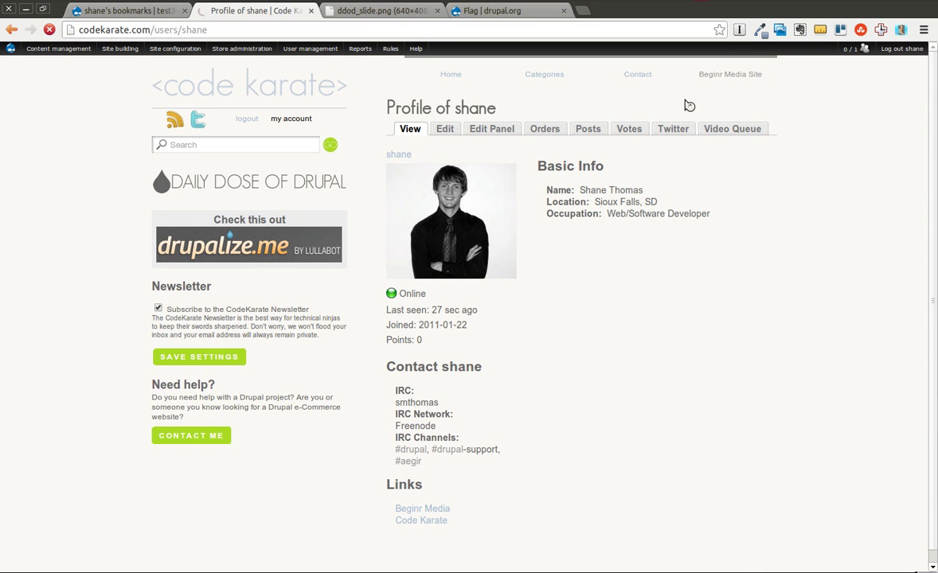
Show the account's Video Queue and scroll through the queued Drupal videos
left_click(754, 127)
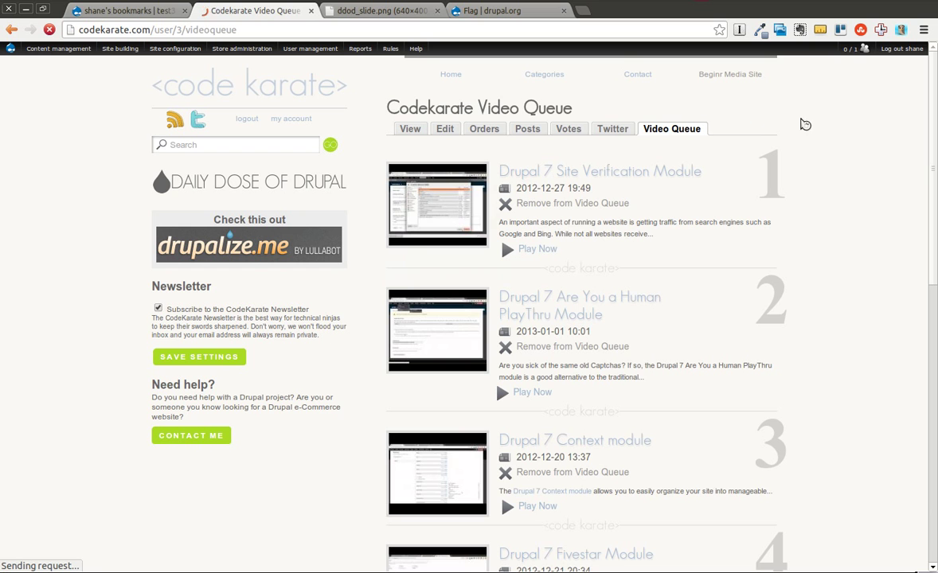
scroll(933, 249, "down", 5)
scroll(933, 248, "down", 8)
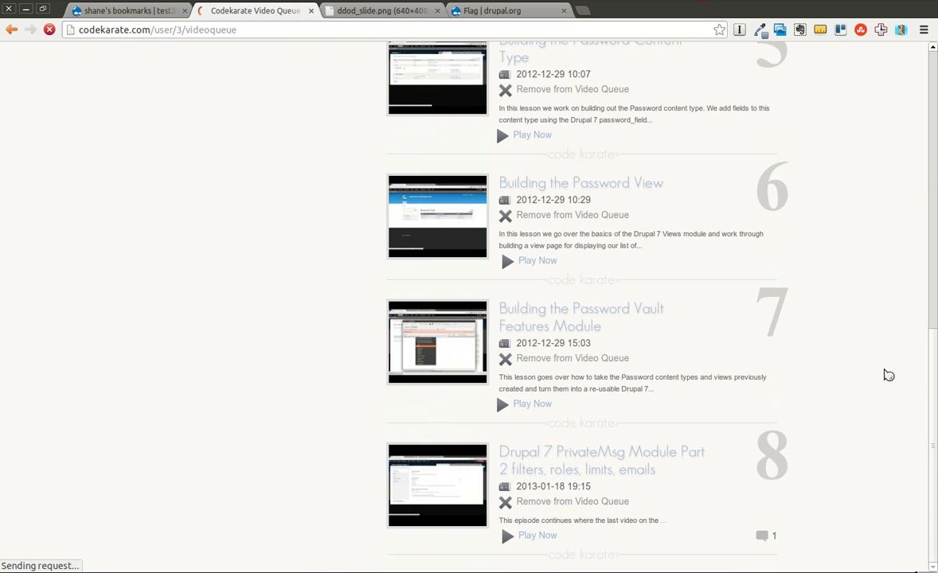
scroll(933, 385, "up", 14)
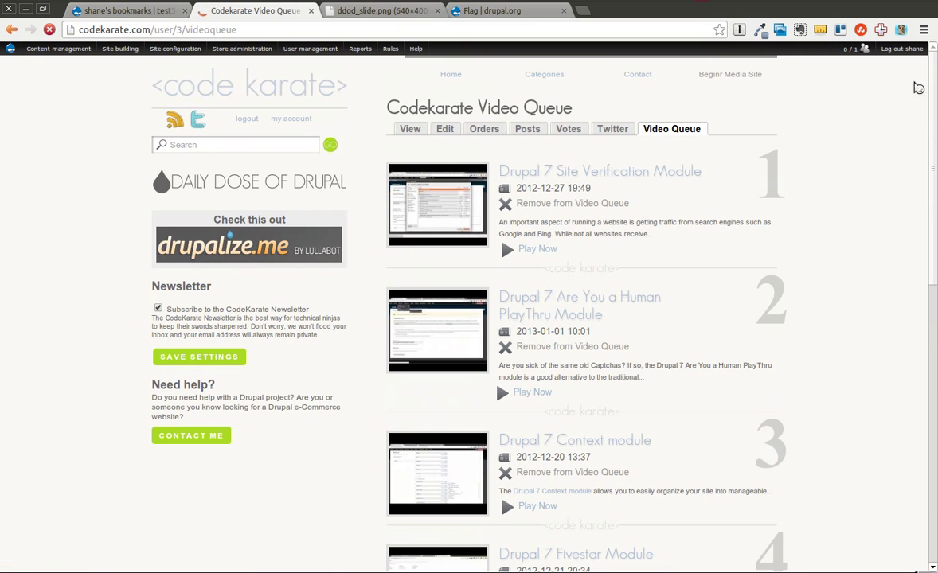
Remove the Drupal 7 Site Verification Module video from the Video Queue
left_click(571, 204)
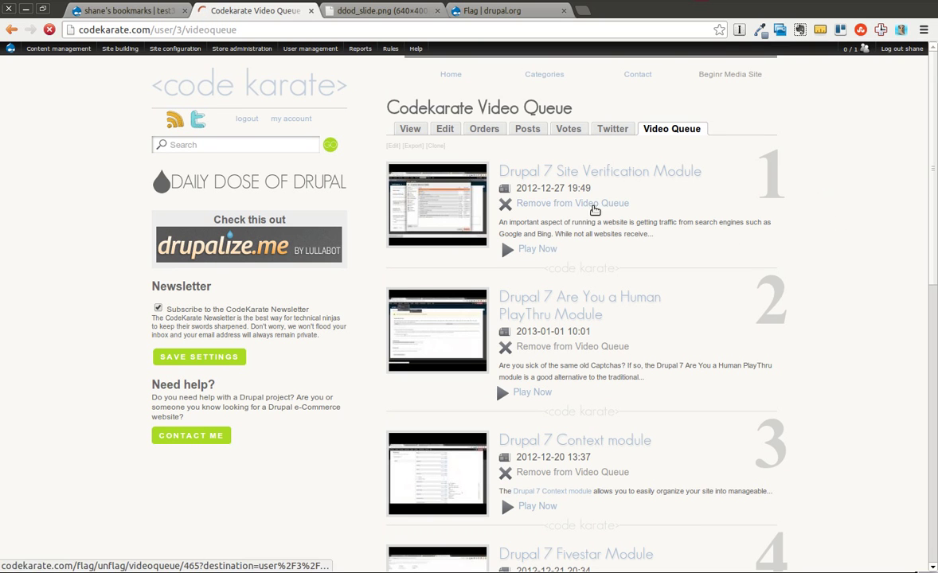
left_click(549, 200)
mouse_move(216, 46)
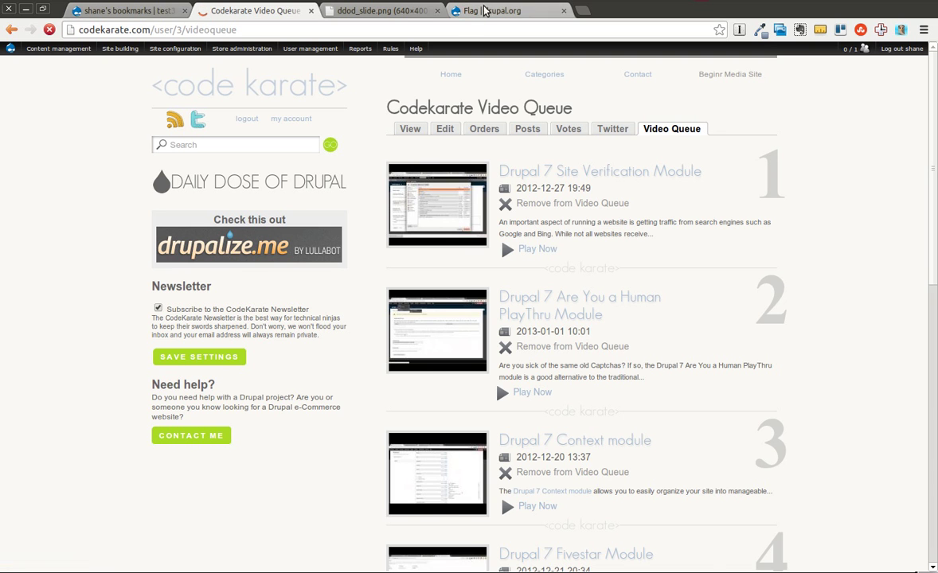
Switch back to the drupal.org Flag module project page
left_click(514, 10)
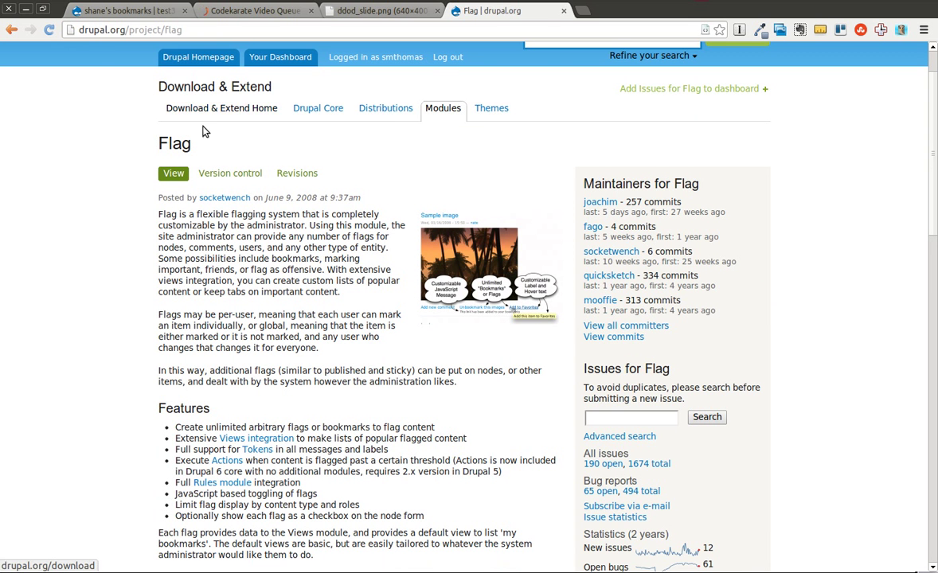